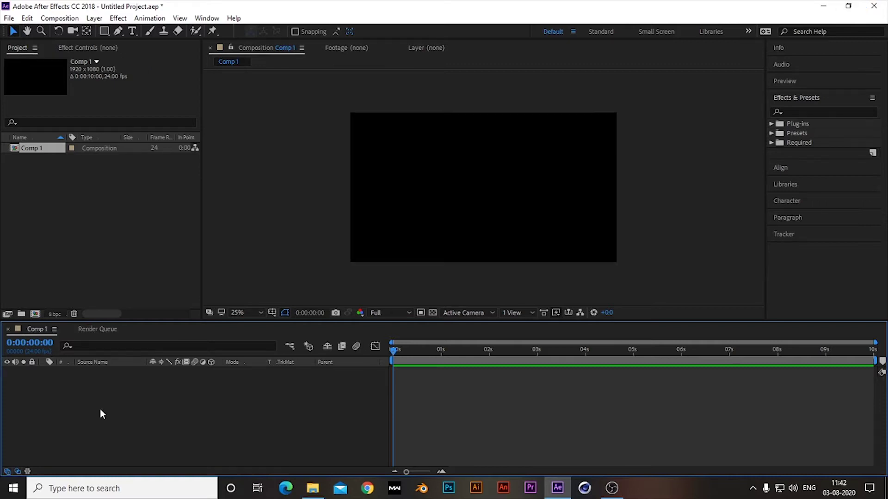
# Add a black solid to Comp 1 and apply the Fractal Noise effect to it.
pyautogui.rightClick(100, 408)
pyautogui.moveTo(173, 290)
pyautogui.click(278, 317)
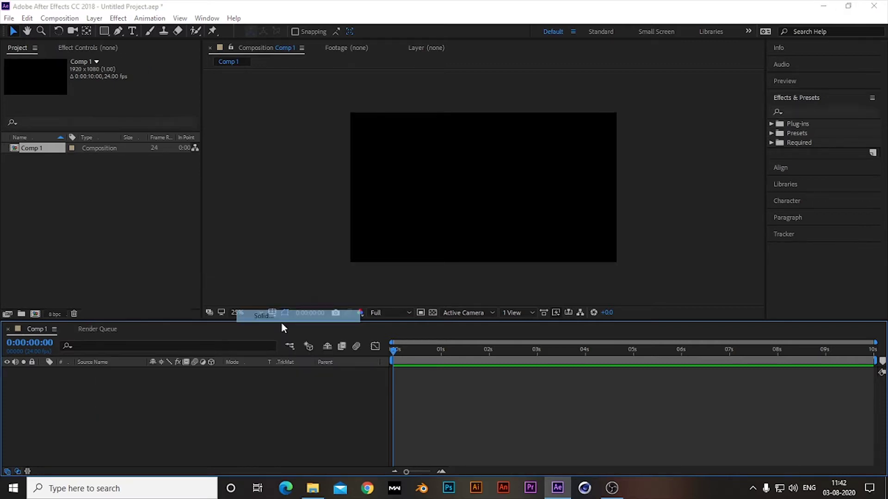
pyautogui.click(486, 339)
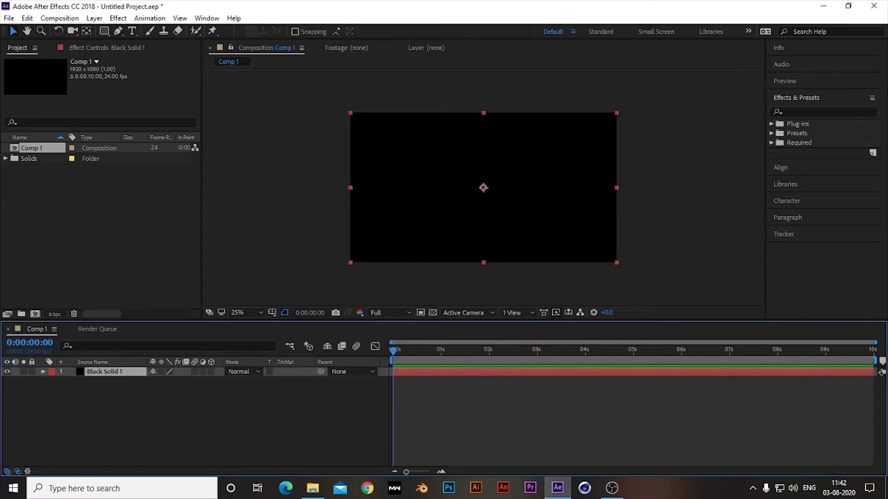
pyautogui.click(813, 109)
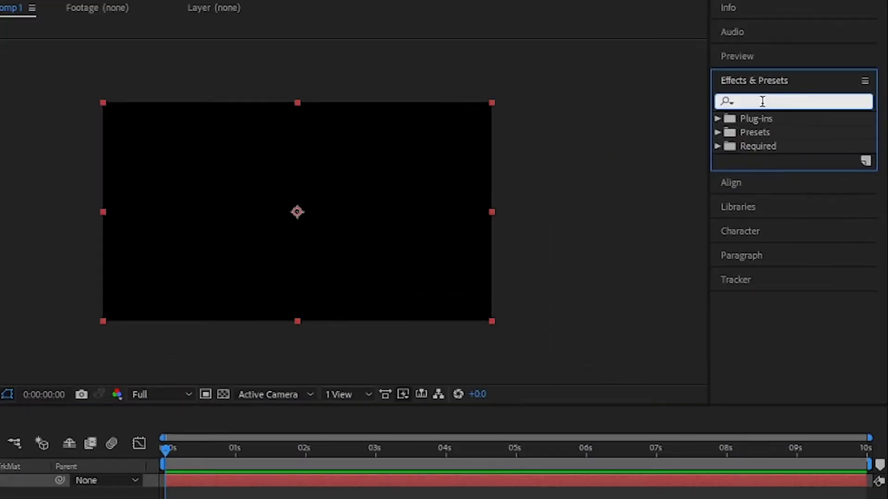
pyautogui.write('fractal')
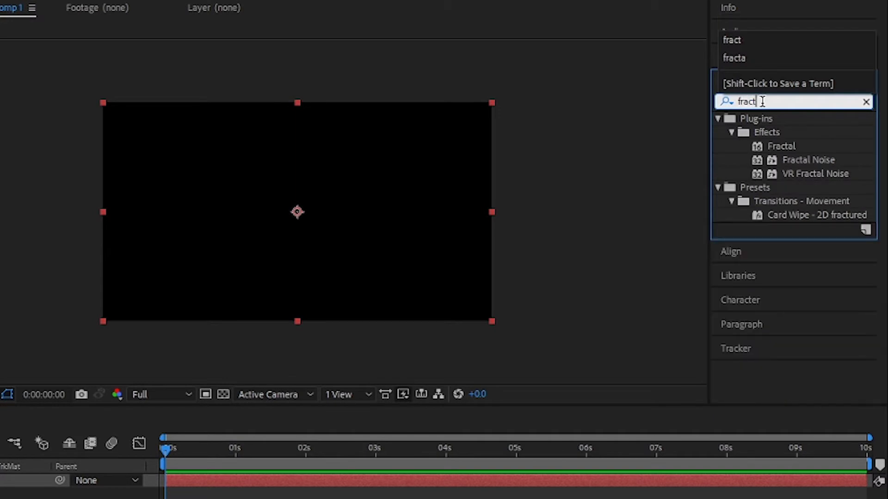
pyautogui.moveTo(808, 160); pyautogui.dragTo(69, 445)
# Set the first solid's Fractal Noise contrast to 82, brightness to -45 and sub rotation to 134°.
pyautogui.moveTo(192, 114); pyautogui.dragTo(152, 152)
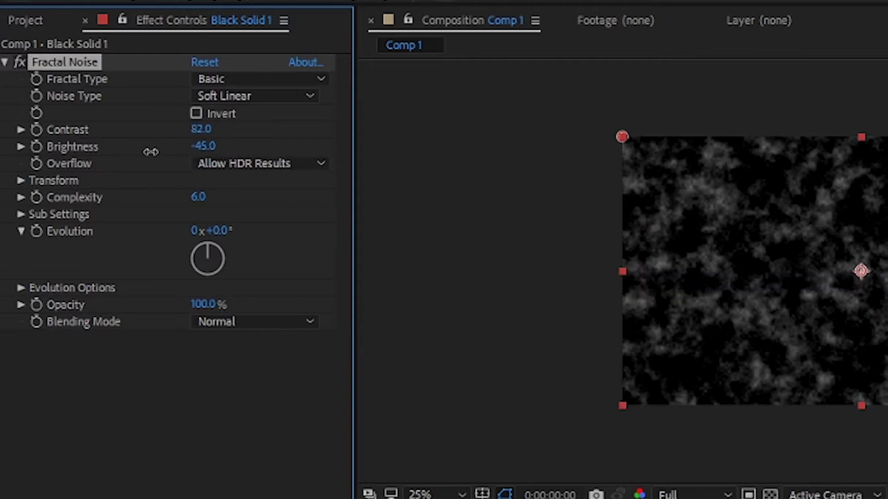
pyautogui.click(21, 214)
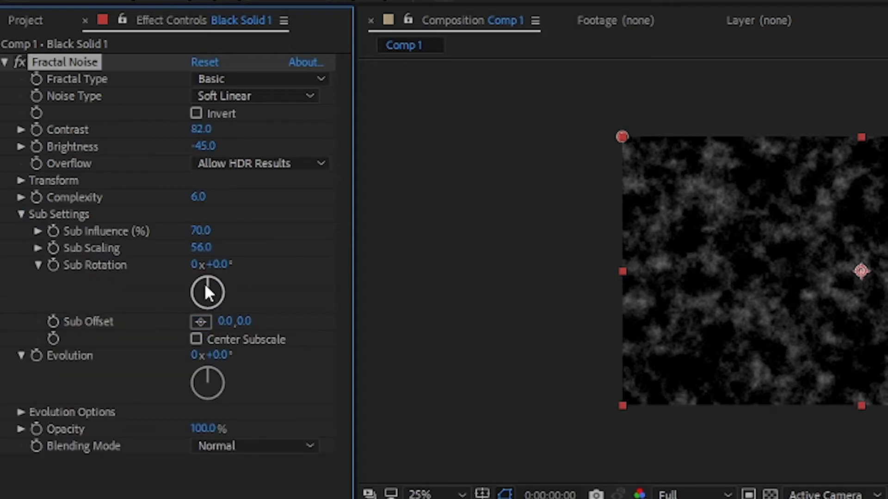
pyautogui.moveTo(205, 286); pyautogui.dragTo(226, 314)
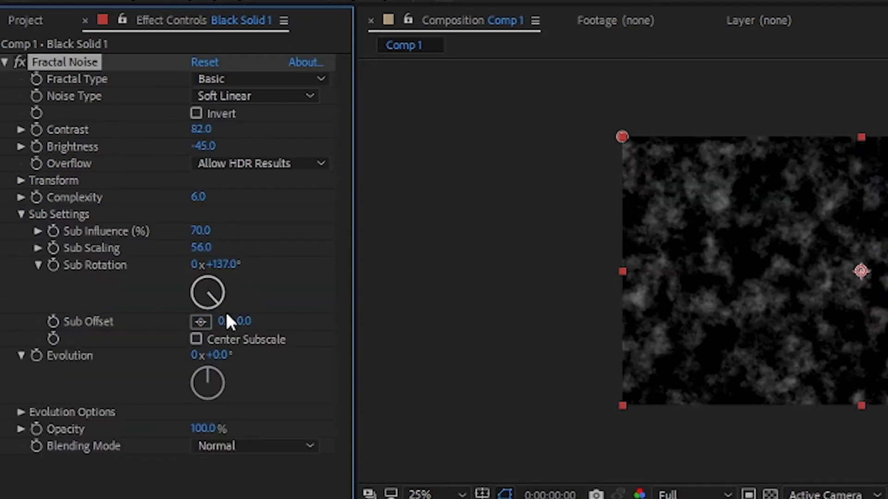
# Try the Dynamic fractal type on the first solid's Fractal Noise.
pyautogui.click(248, 79)
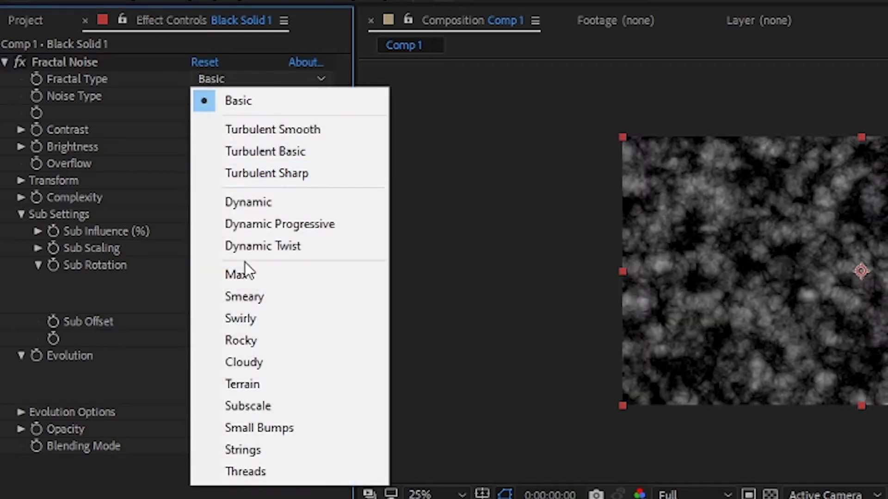
pyautogui.click(249, 202)
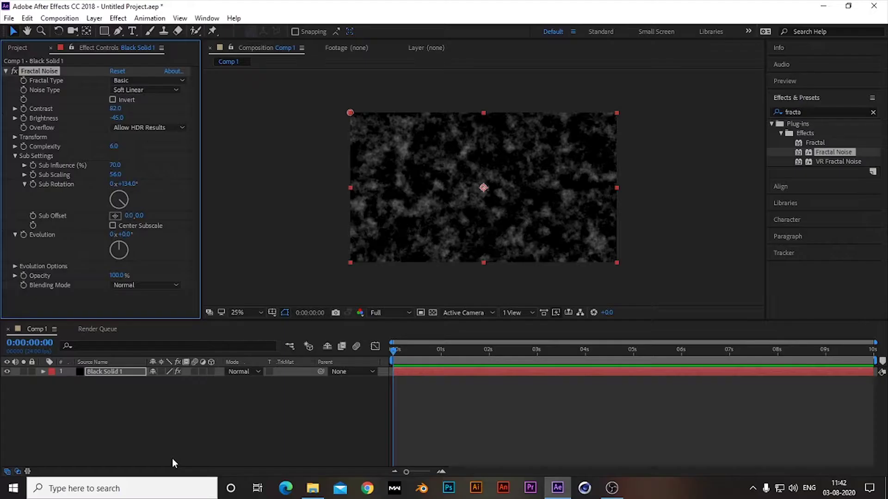
# Add a second black solid above the first and apply Fractal Noise to it.
pyautogui.rightClick(166, 405)
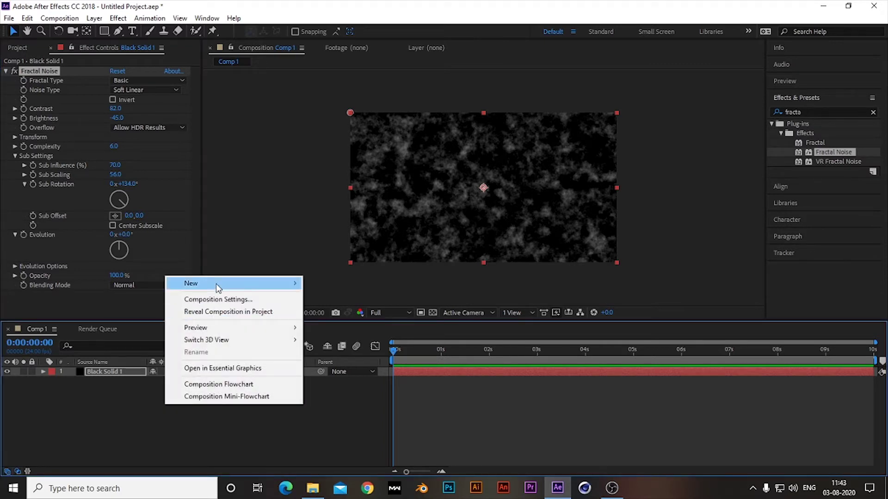
pyautogui.moveTo(218, 287)
pyautogui.click(357, 312)
pyautogui.click(486, 339)
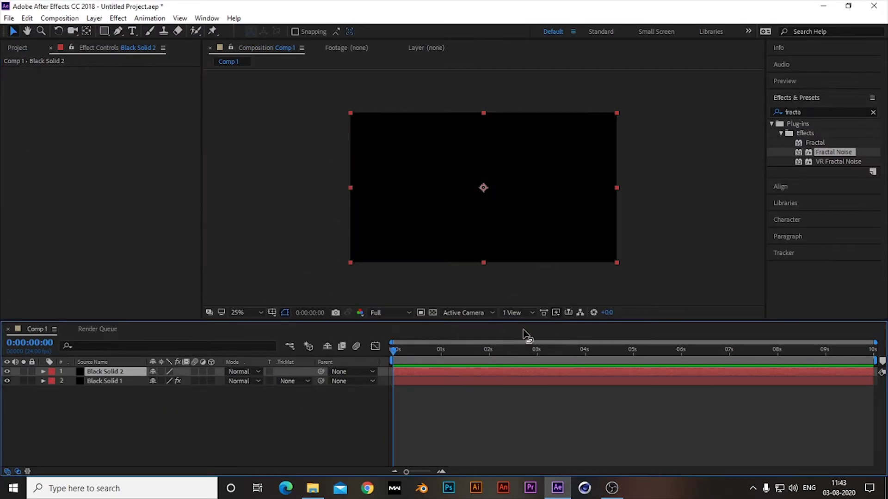
pyautogui.moveTo(831, 151); pyautogui.dragTo(107, 373)
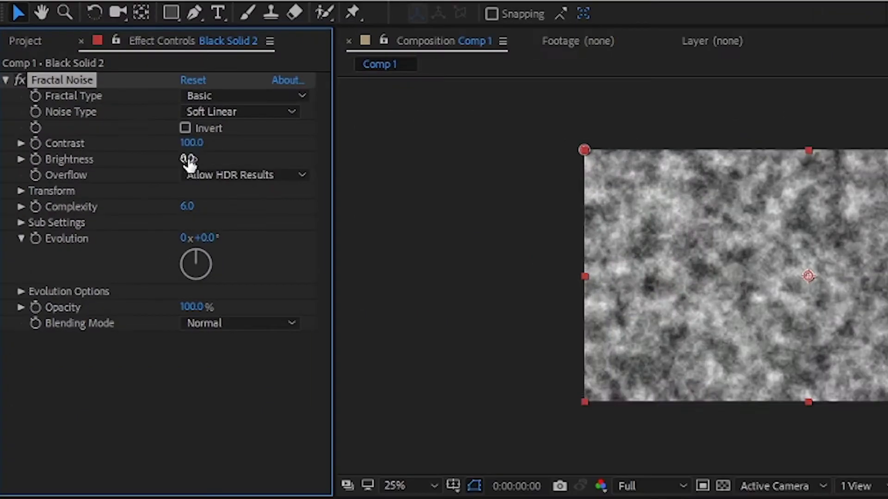
# Set Black Solid 2's Fractal Noise to the Dynamic fractal type, with brightness -37 and sub rotation 134°.
pyautogui.moveTo(115, 118); pyautogui.dragTo(119, 118)
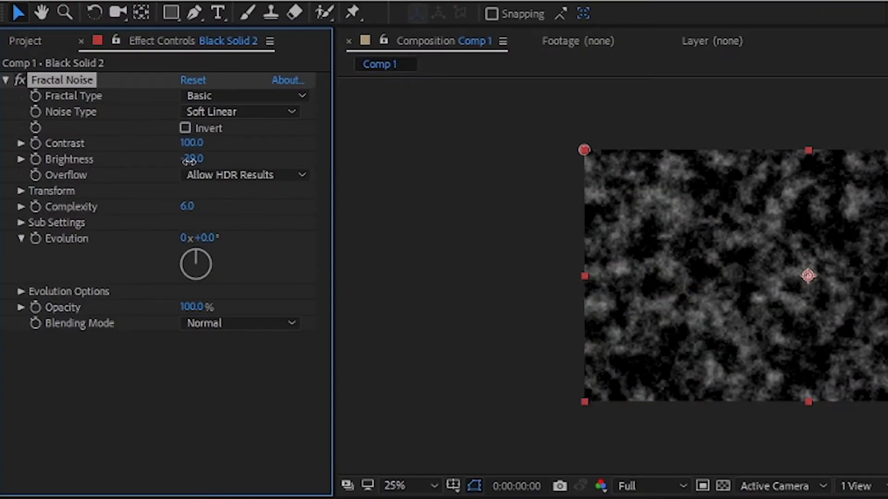
pyautogui.moveTo(189, 161); pyautogui.dragTo(192, 162)
pyautogui.click(204, 95)
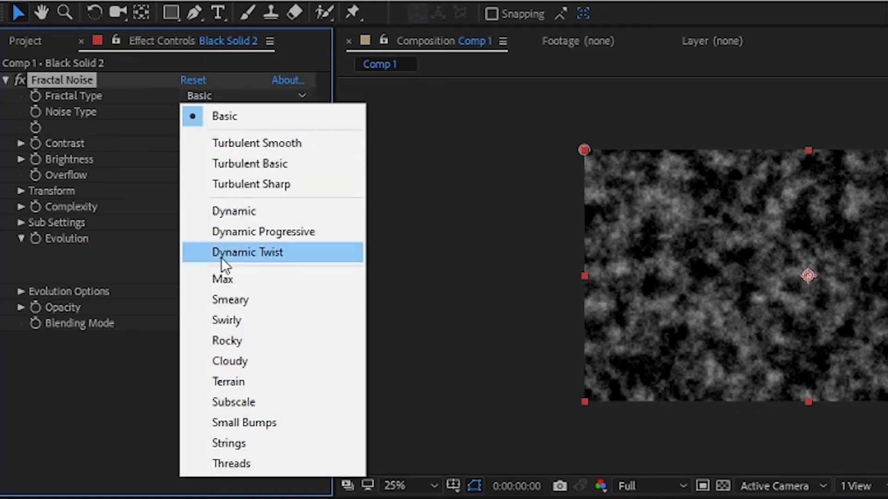
pyautogui.click(217, 211)
pyautogui.click(83, 226)
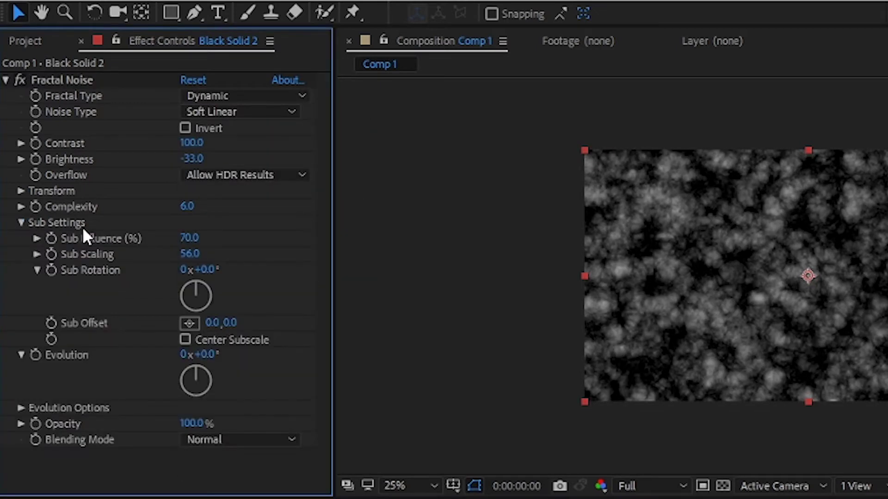
pyautogui.moveTo(199, 282); pyautogui.dragTo(222, 323)
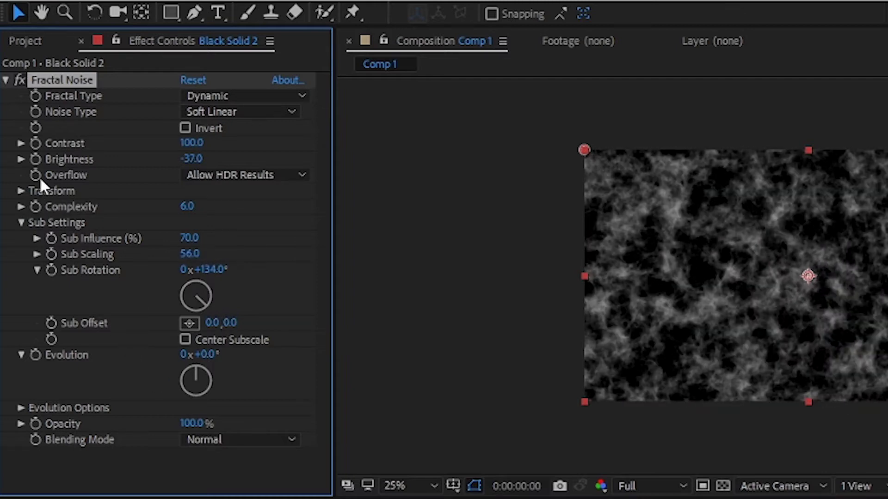
# Set Black Solid 2's noise scale to 701 and complexity to 17.5, and switch the layer's blending mode to Screen.
pyautogui.click(21, 191)
pyautogui.moveTo(191, 238); pyautogui.dragTo(78, 344)
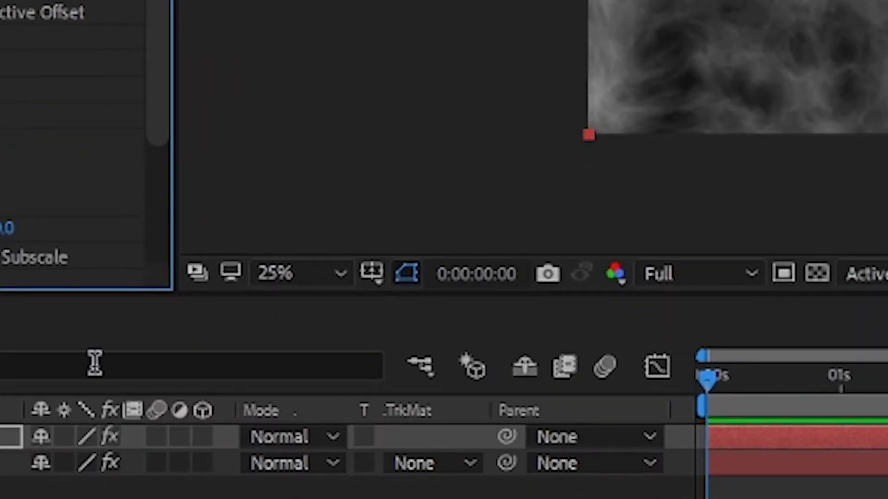
pyautogui.click(296, 437)
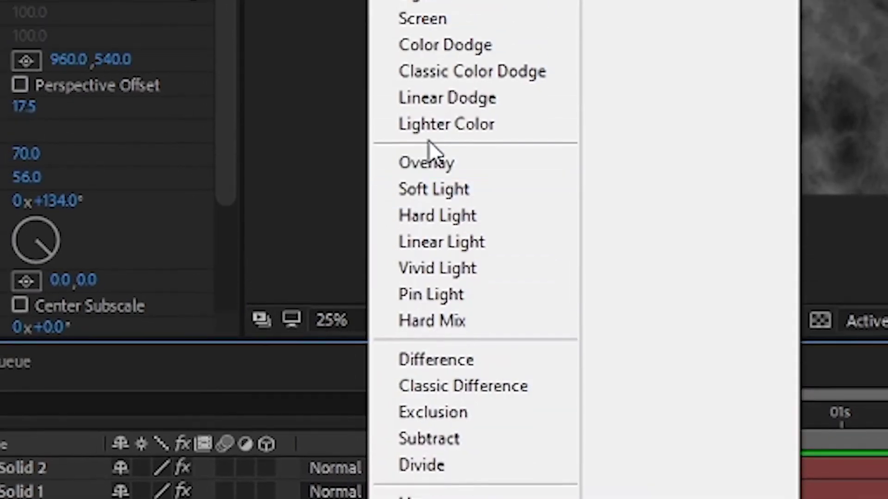
pyautogui.click(378, 3)
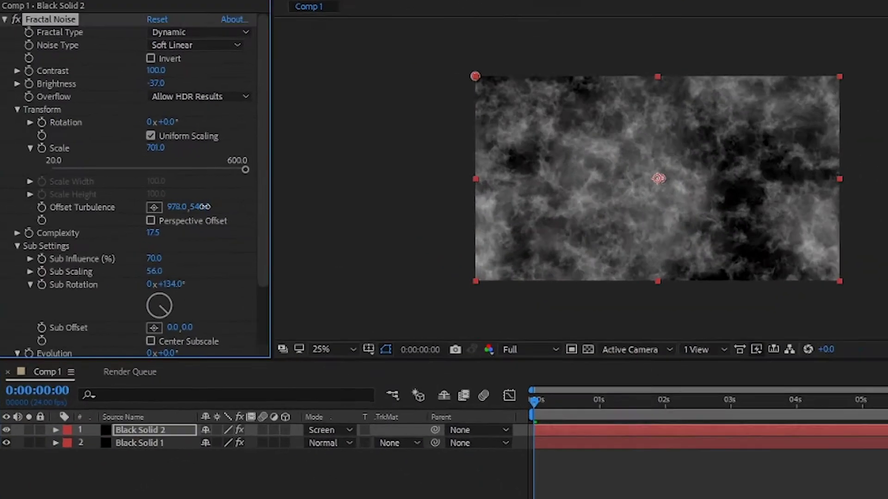
# Shift the offset turbulence of Black Solid 2's noise to 3143, 976.
pyautogui.moveTo(132, 209); pyautogui.dragTo(124, 210)
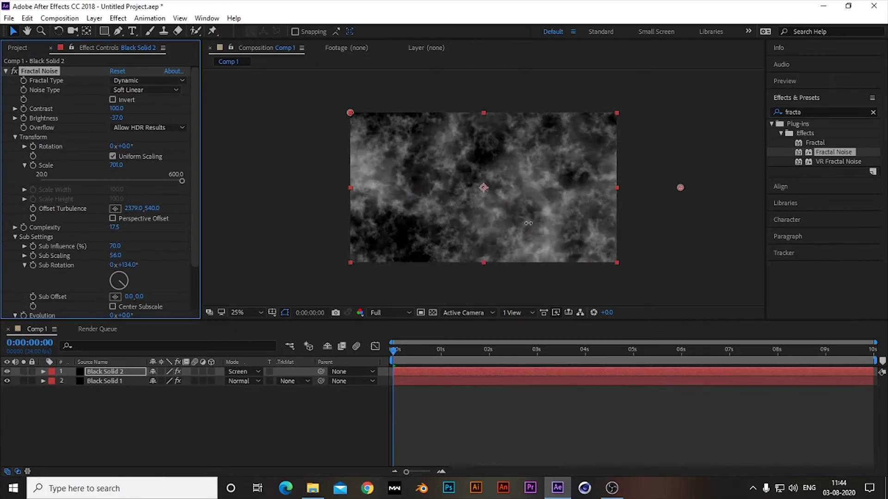
pyautogui.moveTo(182, 209); pyautogui.dragTo(226, 209)
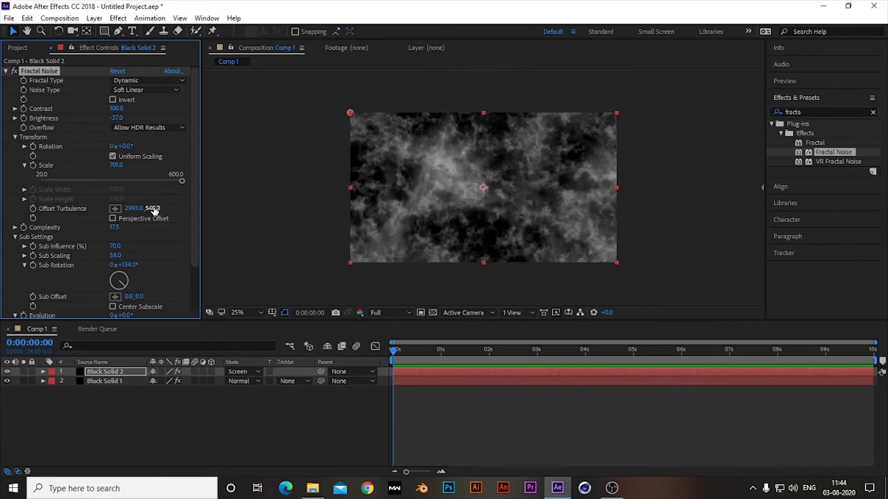
pyautogui.moveTo(154, 210); pyautogui.dragTo(134, 206)
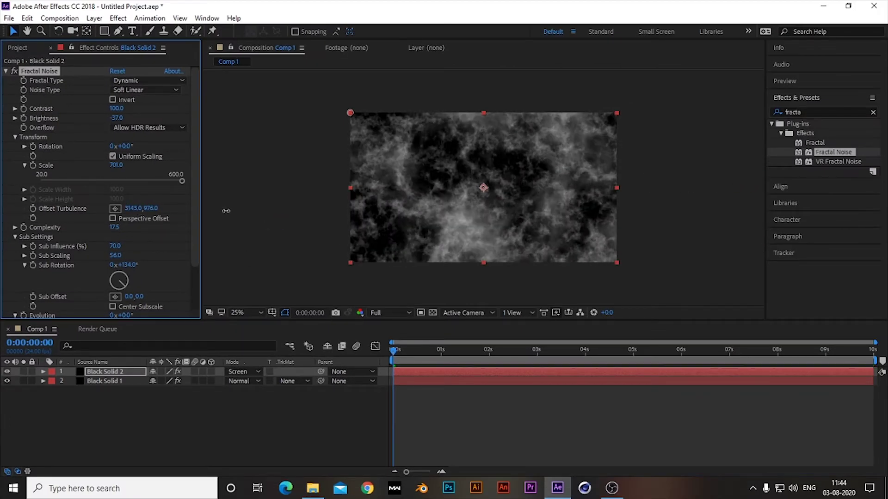
# Add a third black solid on top of the stack and apply Fractal Noise to it.
pyautogui.rightClick(116, 422)
pyautogui.moveTo(139, 301)
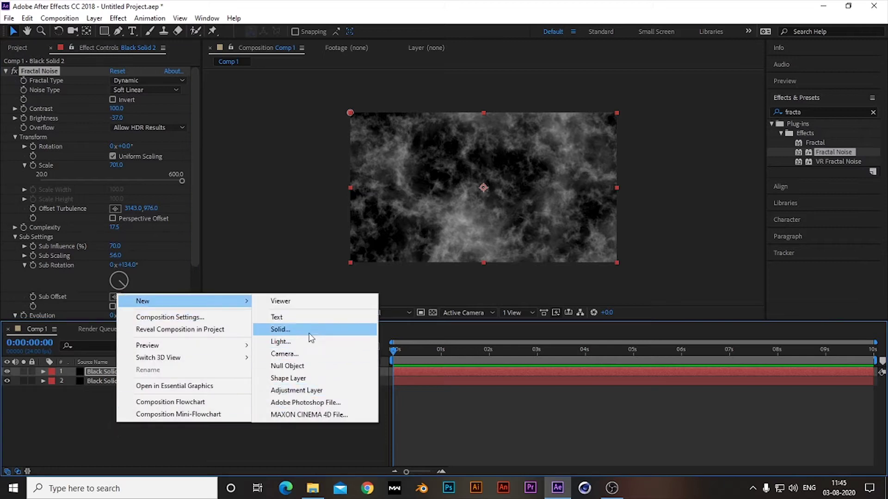
pyautogui.click(309, 333)
pyautogui.click(503, 339)
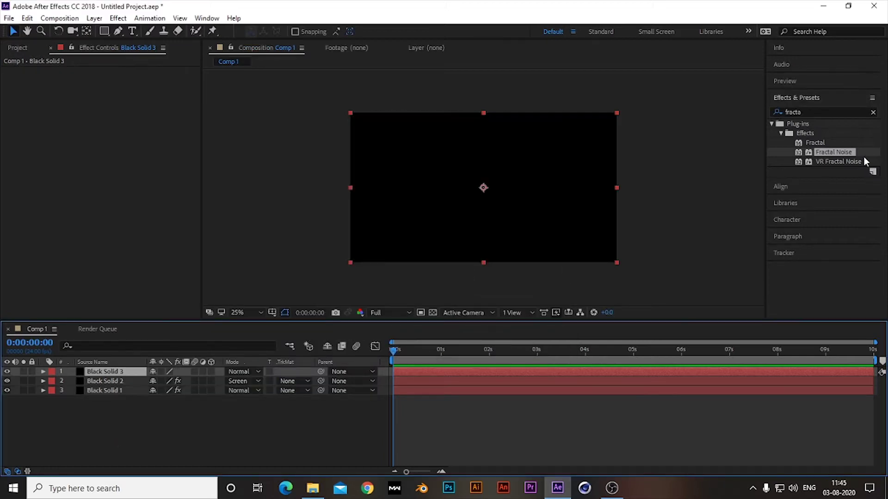
pyautogui.moveTo(849, 151); pyautogui.dragTo(152, 375)
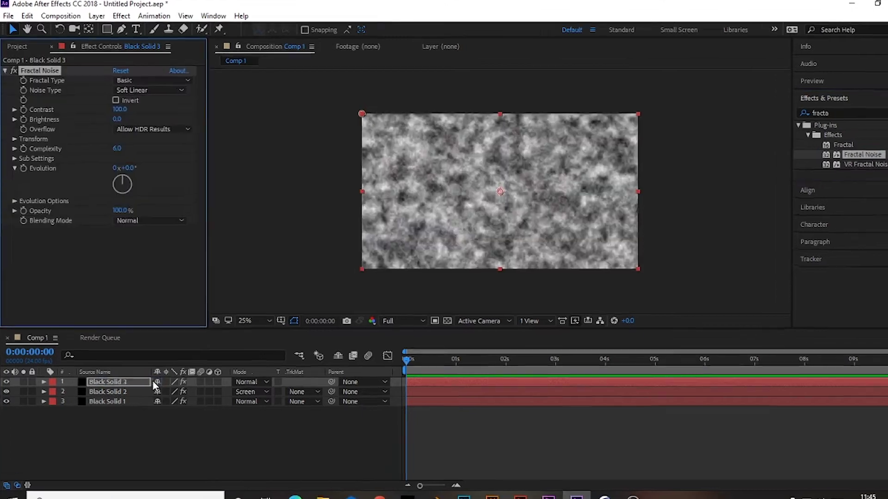
# Set Black Solid 3's Fractal Noise to the Dynamic fractal type, with contrast 310 and brightness -72.
pyautogui.click(129, 80)
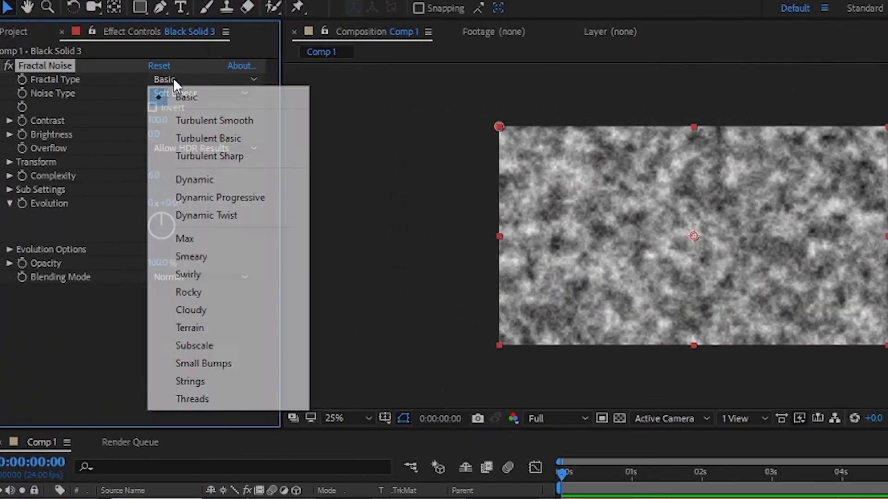
pyautogui.click(187, 180)
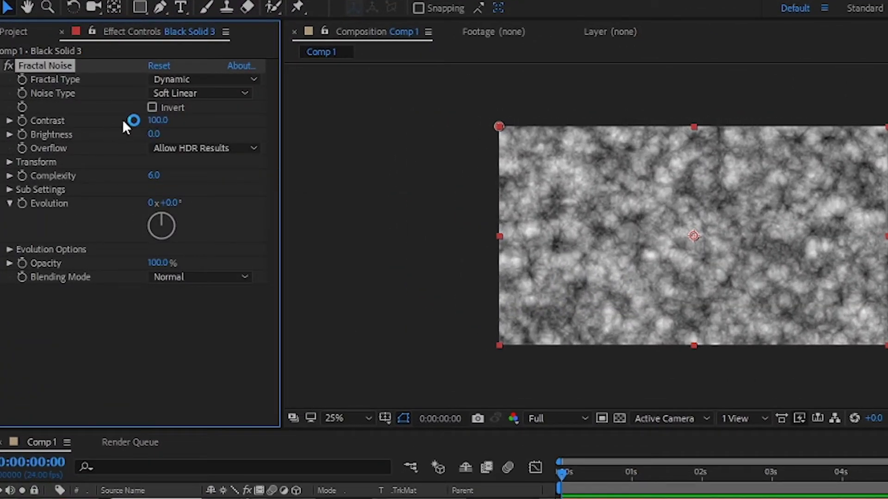
pyautogui.moveTo(156, 119); pyautogui.dragTo(340, 134)
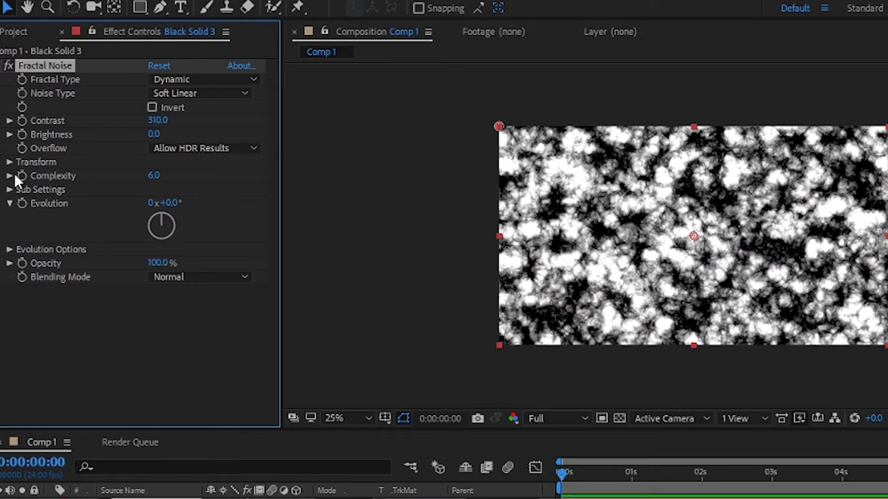
pyautogui.moveTo(154, 133); pyautogui.dragTo(110, 143)
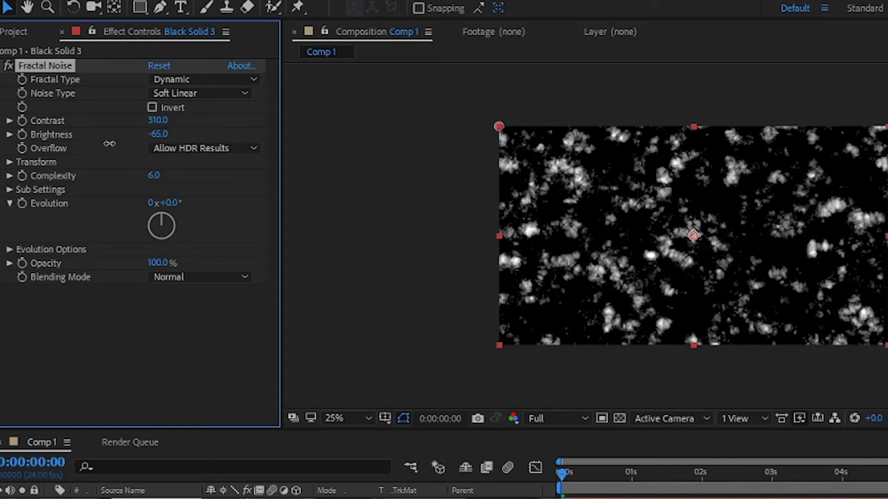
# Set Black Solid 3's noise sub settings to sub rotation 134°, sub influence 79.2% and sub scaling 61.3.
pyautogui.click(9, 189)
pyautogui.moveTo(166, 249); pyautogui.dragTo(182, 274)
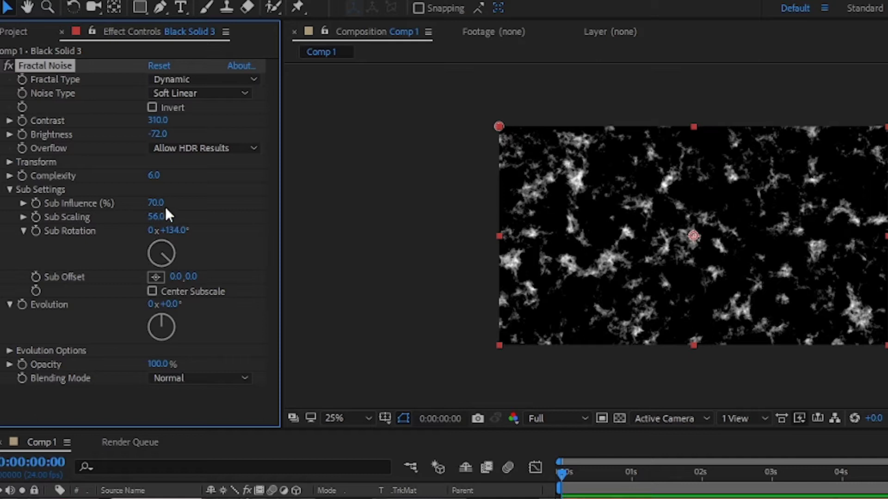
pyautogui.moveTo(150, 203); pyautogui.dragTo(247, 204)
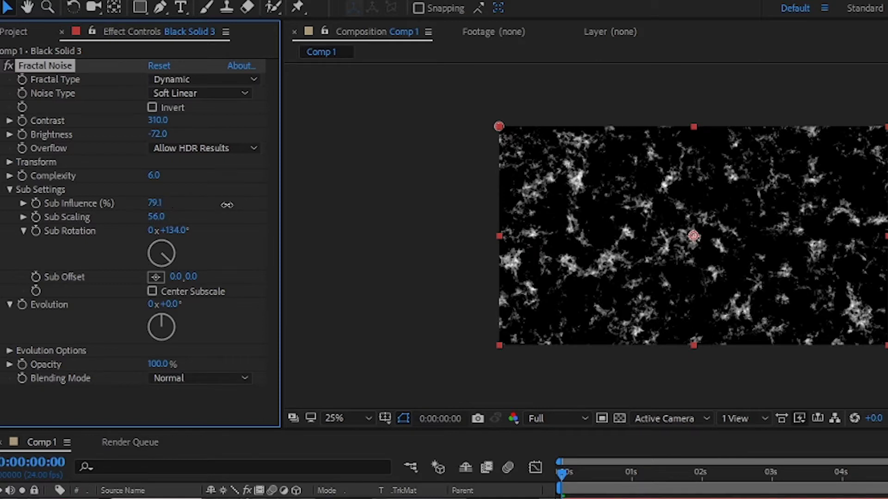
pyautogui.moveTo(156, 217); pyautogui.dragTo(202, 221)
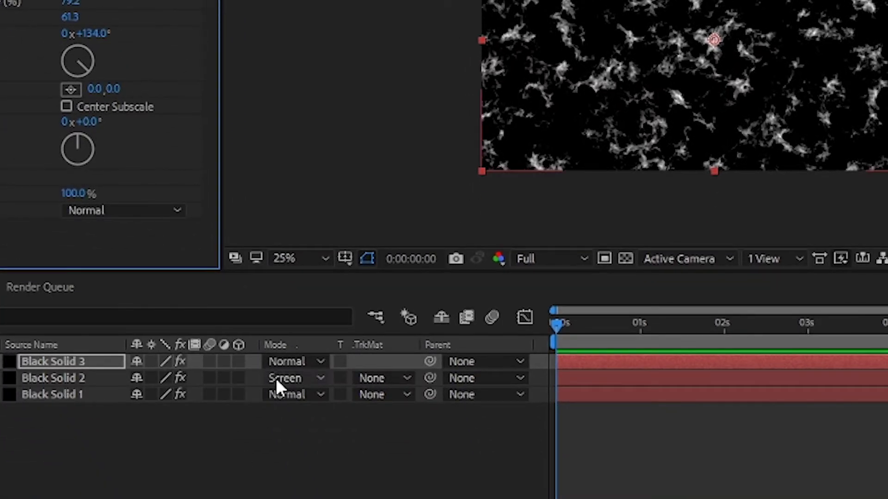
# Change the Black Solid 3 layer's blending mode to Screen and deselect the layer.
pyautogui.click(292, 362)
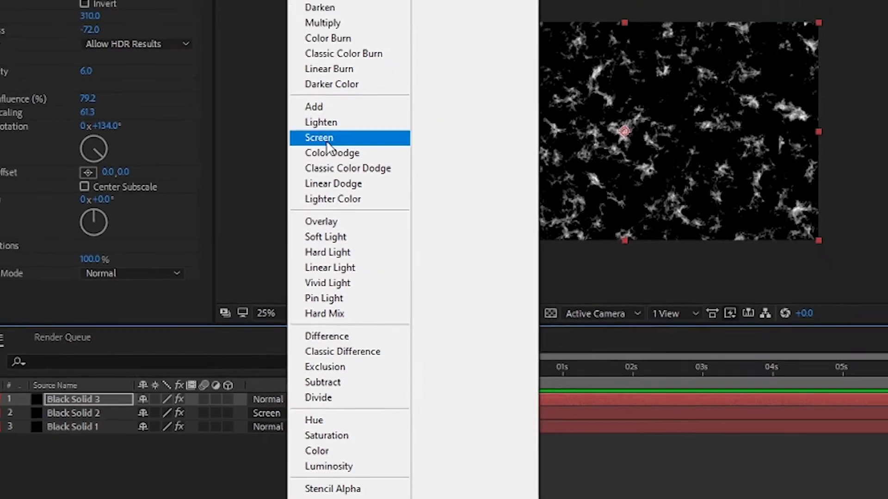
pyautogui.click(348, 103)
pyautogui.click(256, 430)
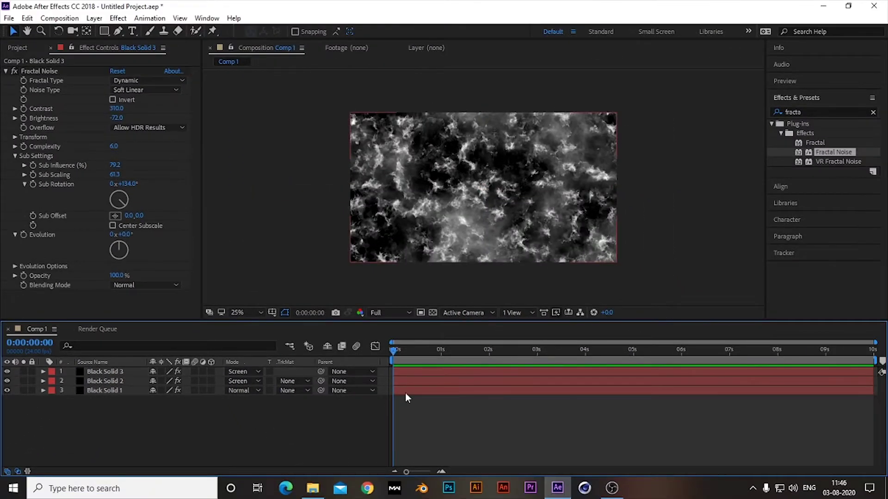
# Set Black Solid 3's Fractal Noise scale to 150 and its offset turbulence to 1312, 266.
pyautogui.click(115, 371)
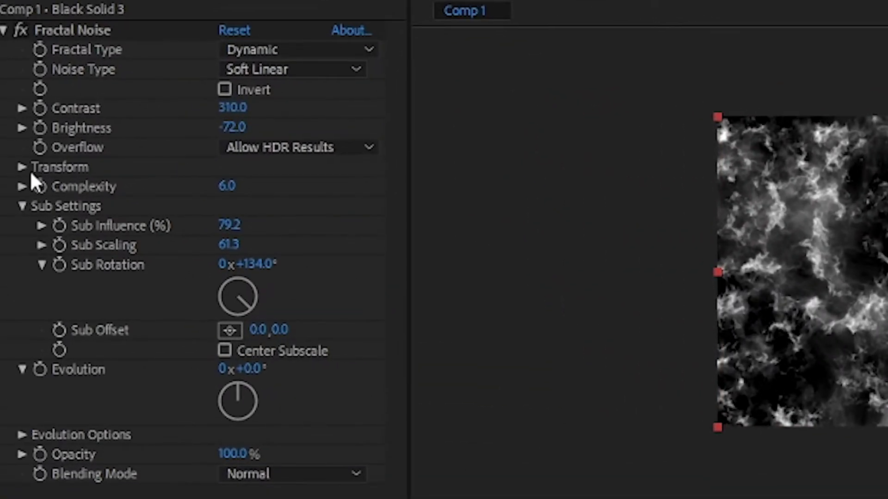
pyautogui.click(22, 167)
pyautogui.moveTo(238, 229); pyautogui.dragTo(291, 234)
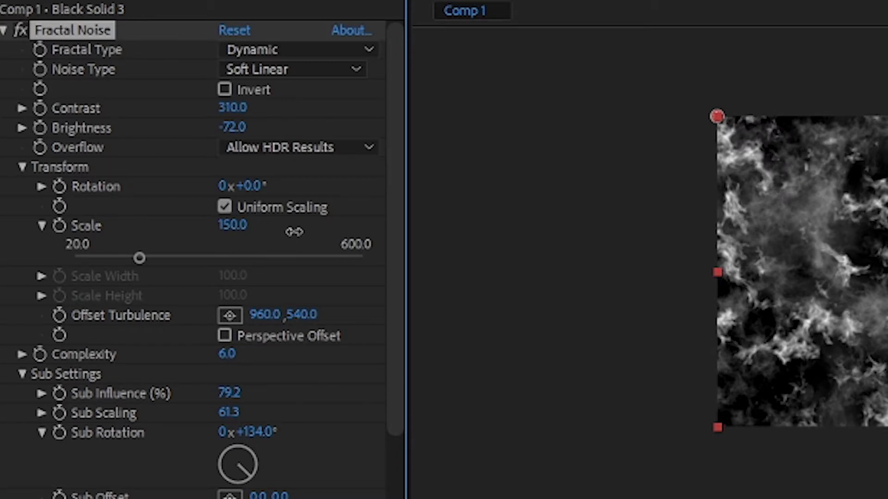
pyautogui.moveTo(262, 317); pyautogui.dragTo(481, 319)
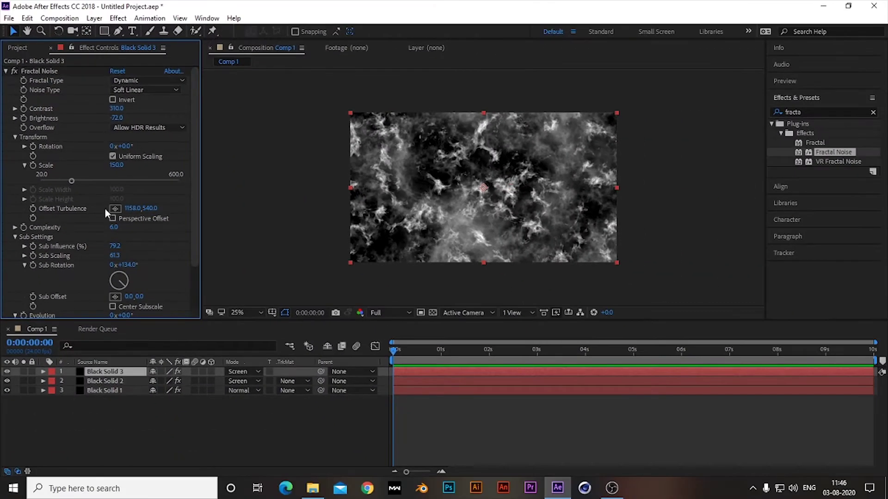
pyautogui.moveTo(208, 318); pyautogui.dragTo(129, 313)
pyautogui.moveTo(511, 175); pyautogui.dragTo(532, 150)
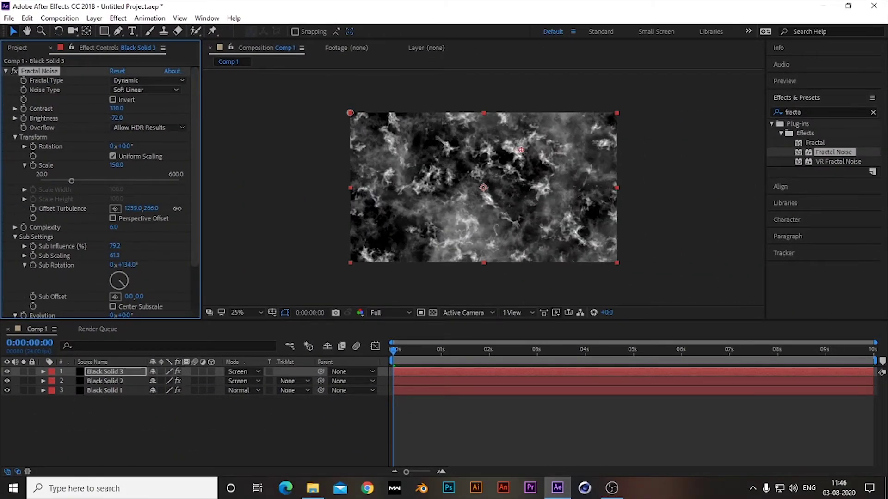
pyautogui.click(168, 434)
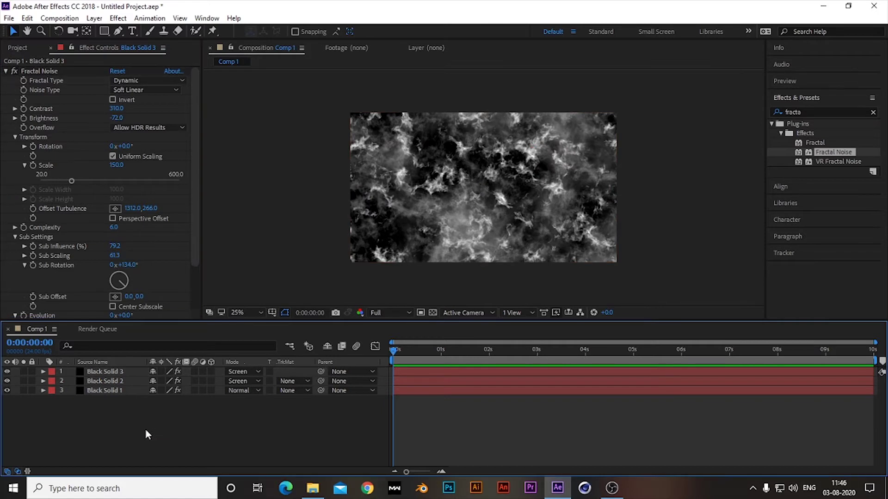
# Pre-compose all three black solid layers, moving all attributes into the new composition Pre-comp 1.
pyautogui.moveTo(146, 429); pyautogui.dragTo(104, 367)
pyautogui.rightClick(107, 372)
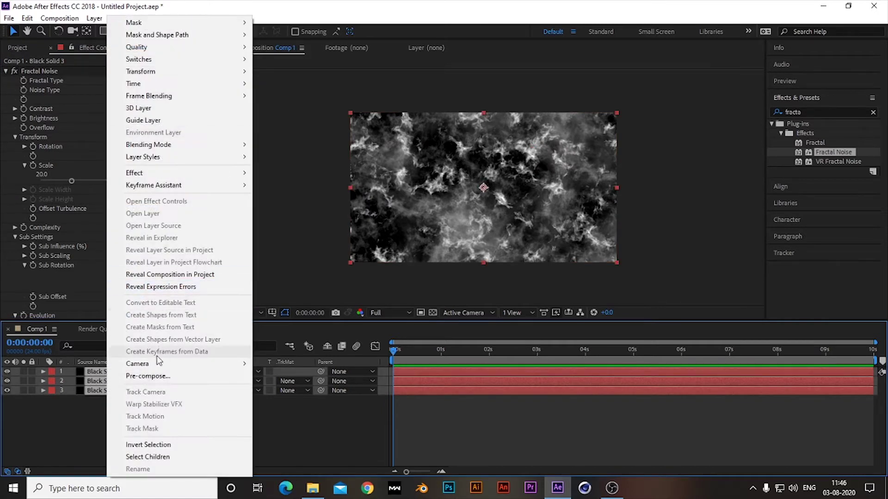
pyautogui.click(148, 376)
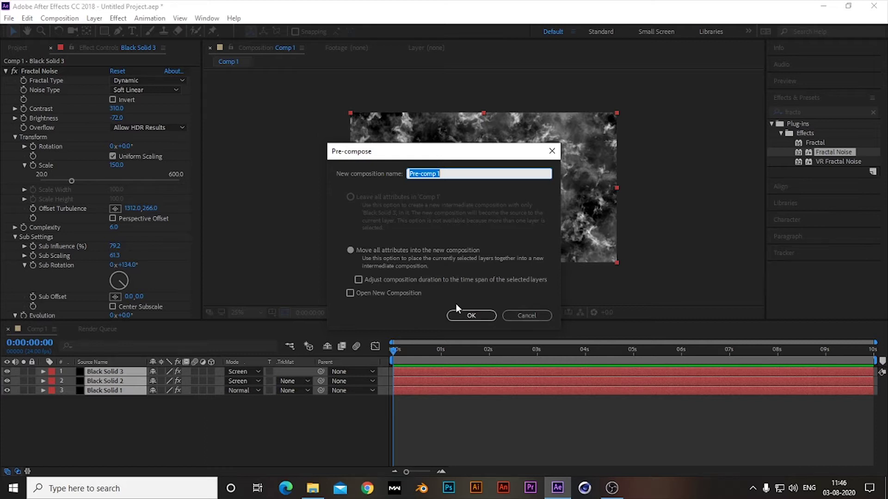
pyautogui.click(472, 314)
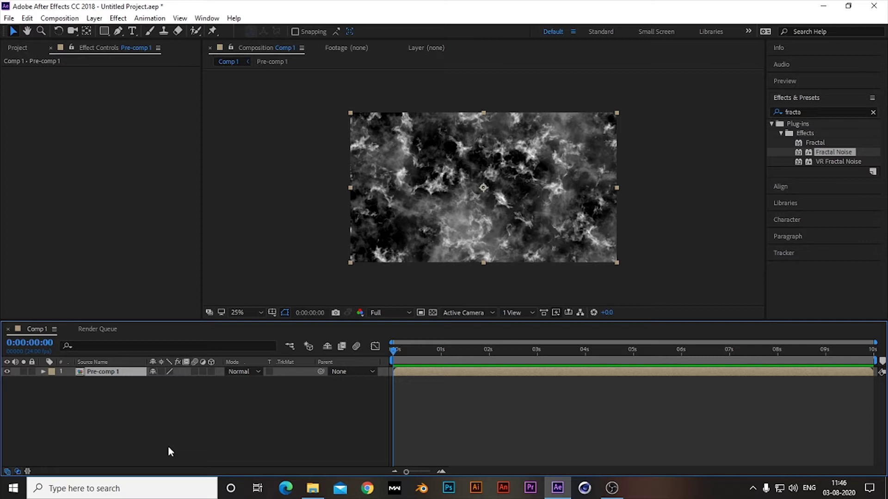
pyautogui.click(168, 451)
# Find the CC Sphere effect and apply it to the Pre-comp 1 layer.
pyautogui.click(795, 112)
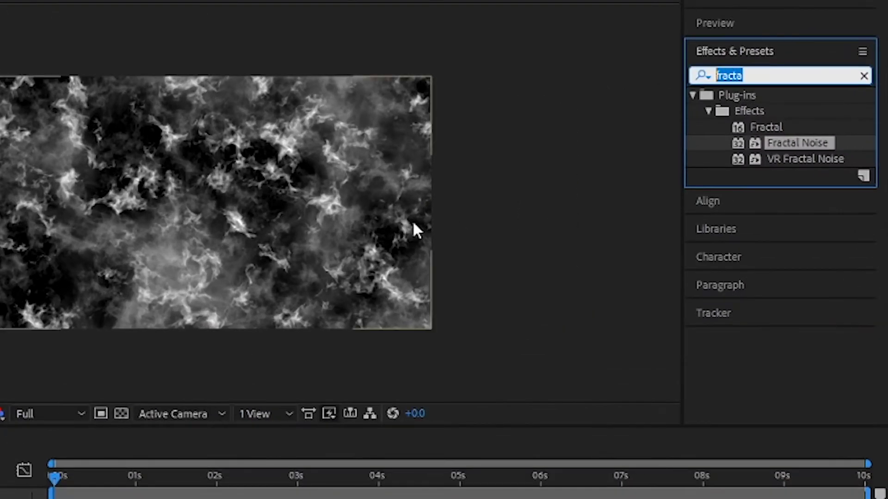
pyautogui.write('spher')
pyautogui.moveTo(786, 144); pyautogui.dragTo(126, 374)
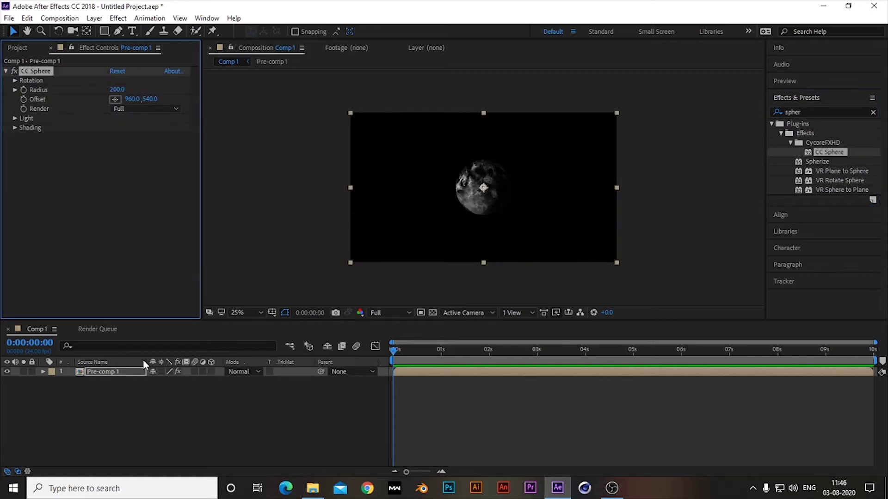
pyautogui.scroll(5, 476, 203)
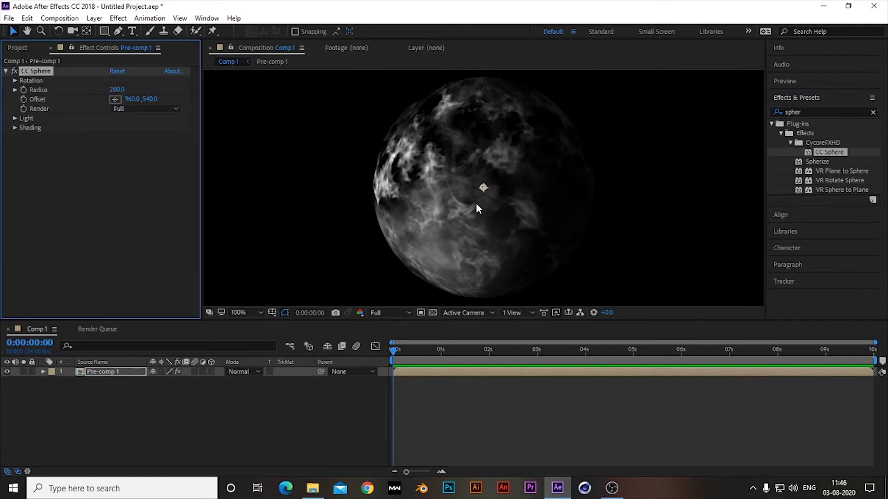
pyautogui.scroll(-3, 476, 202)
pyautogui.scroll(2, 479, 208)
pyautogui.scroll(-4, 481, 215)
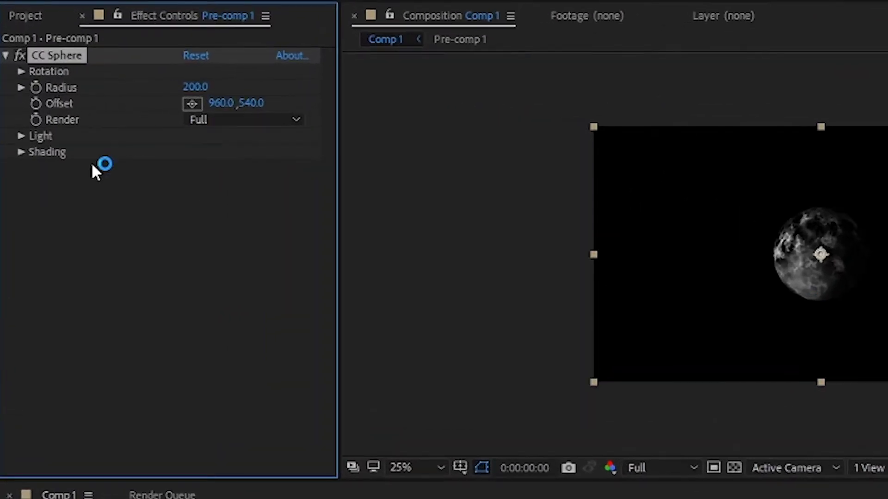
# Set the CC Sphere shading to ambient 100, diffuse 0, specular 0 and metal 0.
pyautogui.click(21, 152)
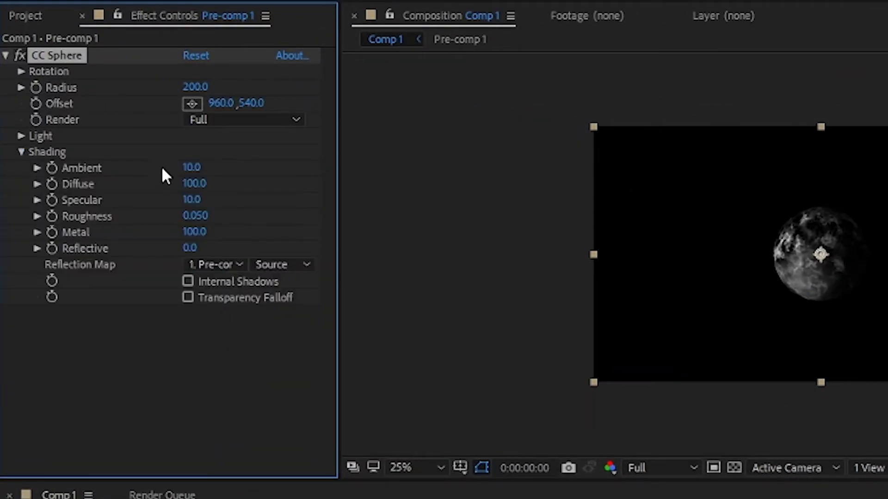
pyautogui.moveTo(214, 167); pyautogui.dragTo(284, 167)
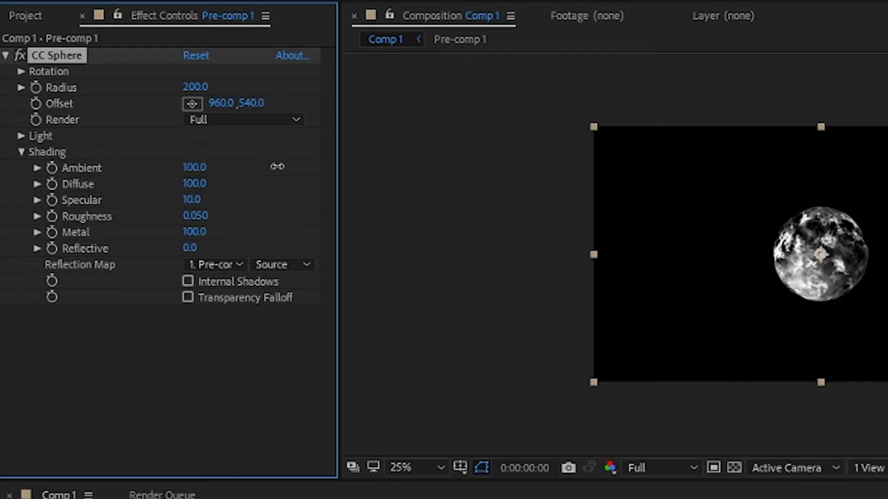
pyautogui.click(194, 183)
pyautogui.write('0')
pyautogui.press('Return')
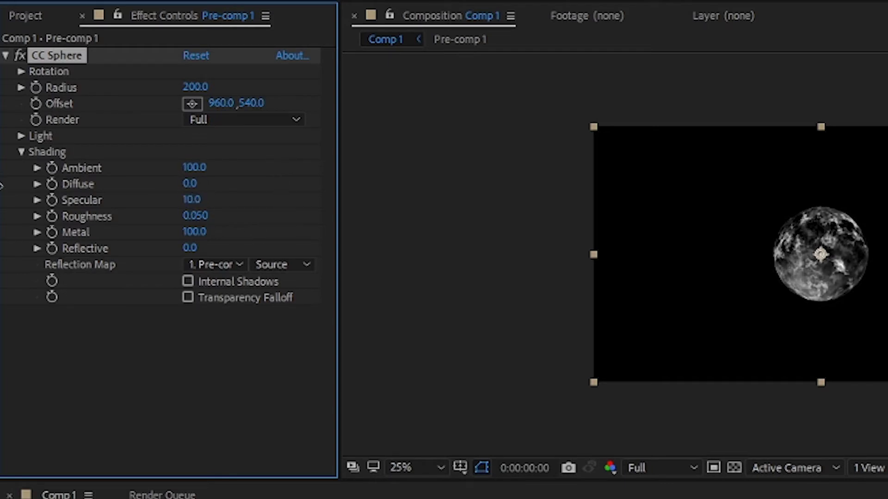
pyautogui.moveTo(196, 198); pyautogui.dragTo(2, 213)
pyautogui.click(194, 231)
pyautogui.write('0')
pyautogui.press('Return')
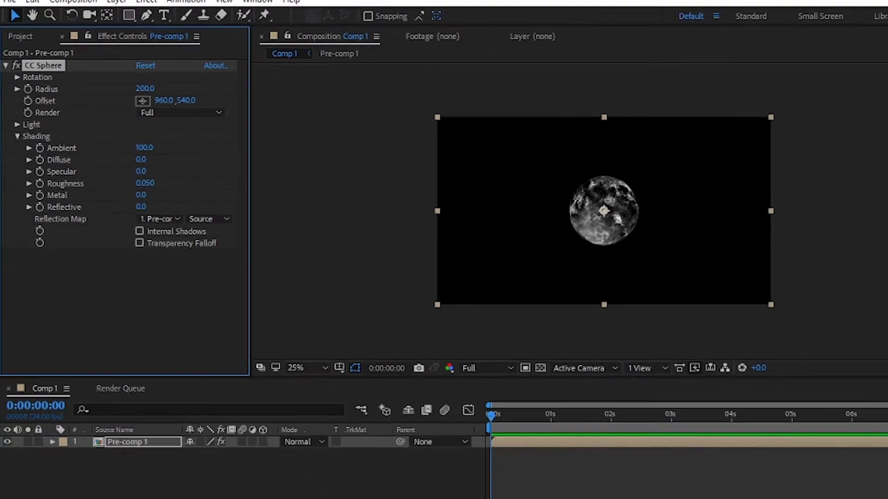
# Create a black 1920 x 1080 px solid named bg and place it below the Pre-comp 1 layer.
pyautogui.rightClick(126, 411)
pyautogui.moveTo(206, 289)
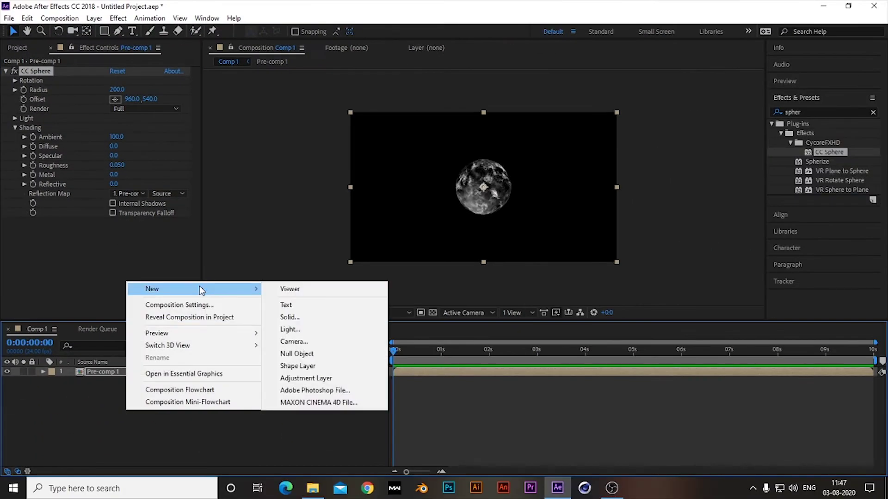
pyautogui.click(291, 317)
pyautogui.write('bg')
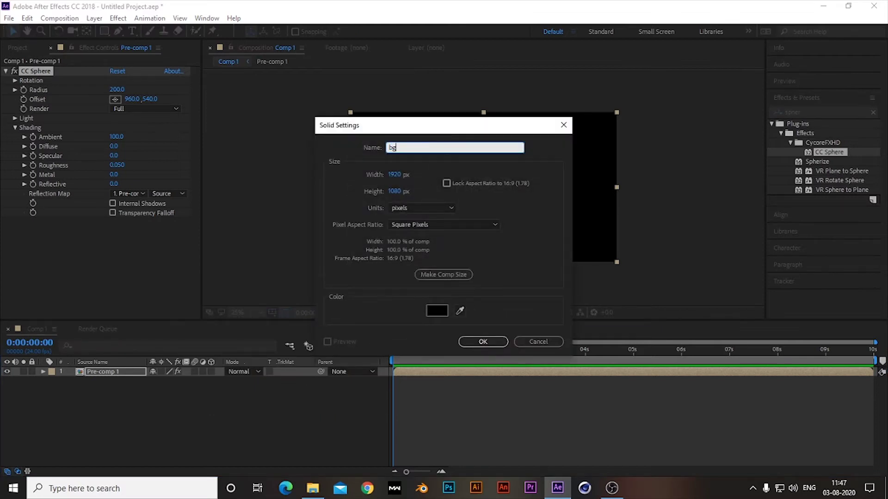
pyautogui.click(476, 347)
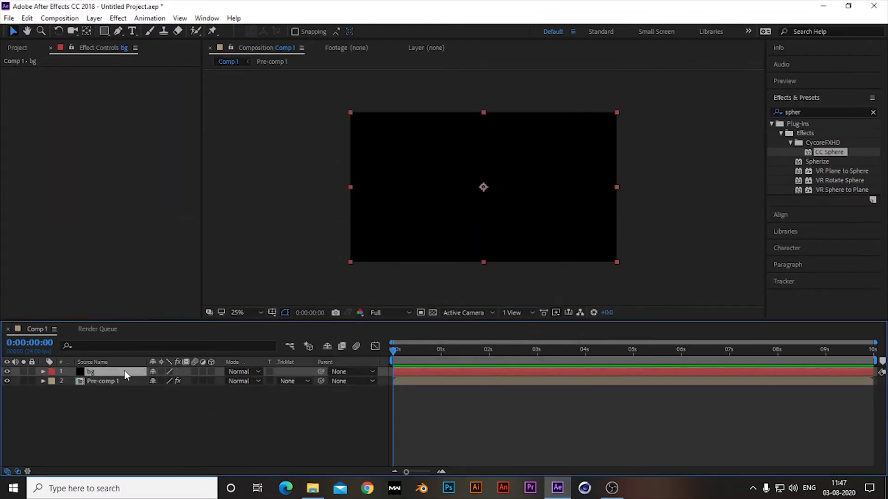
pyautogui.moveTo(124, 370); pyautogui.dragTo(118, 394)
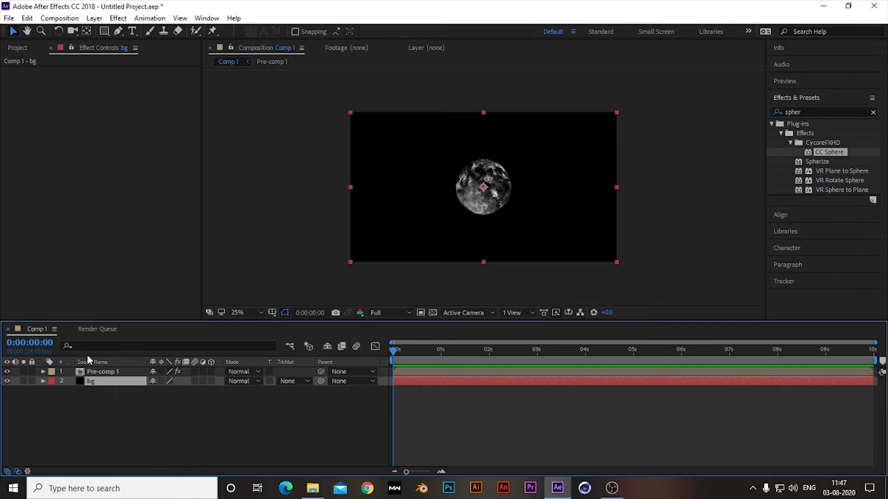
# Add an adjustment layer and move it above Pre-comp 1 to the top of the layer stack.
pyautogui.rightClick(161, 431)
pyautogui.moveTo(268, 284)
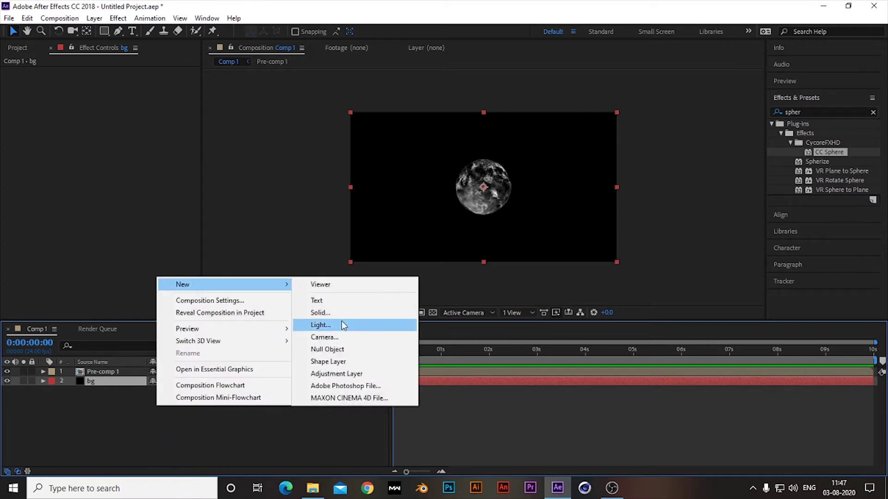
pyautogui.click(342, 374)
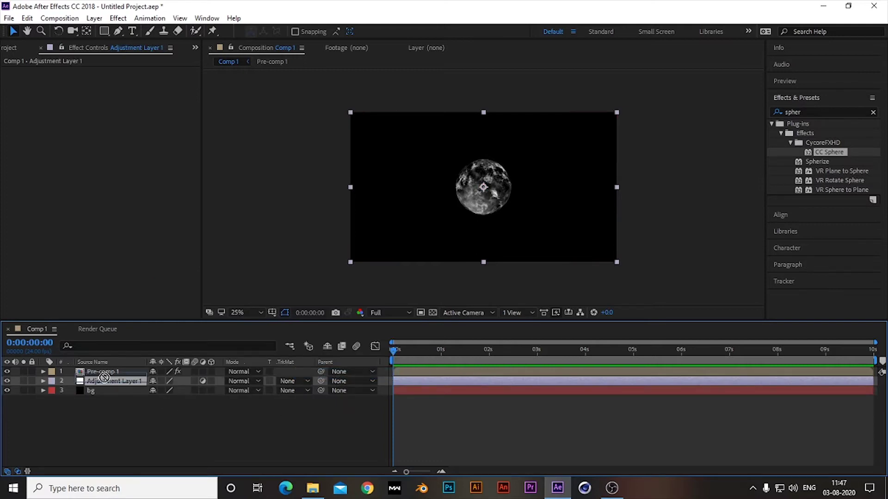
pyautogui.moveTo(110, 382); pyautogui.dragTo(102, 373)
# Find the Saber effect and apply it to Adjustment Layer 1.
pyautogui.click(832, 112)
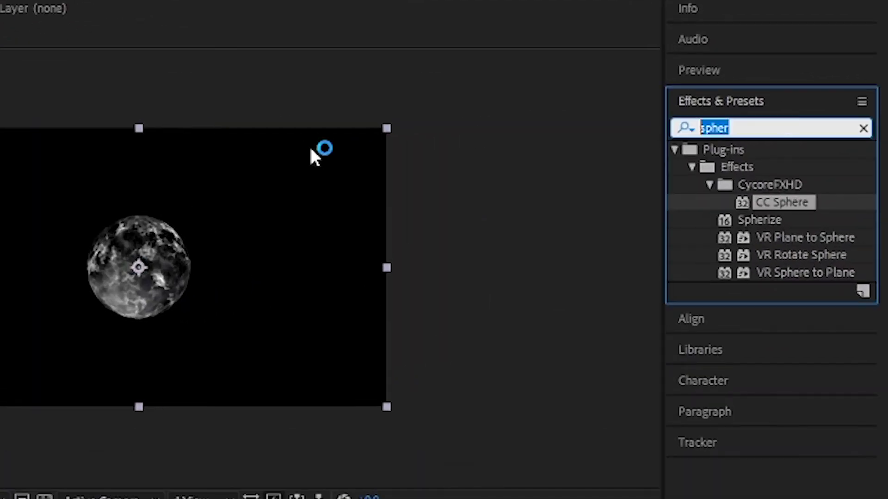
pyautogui.write('saber')
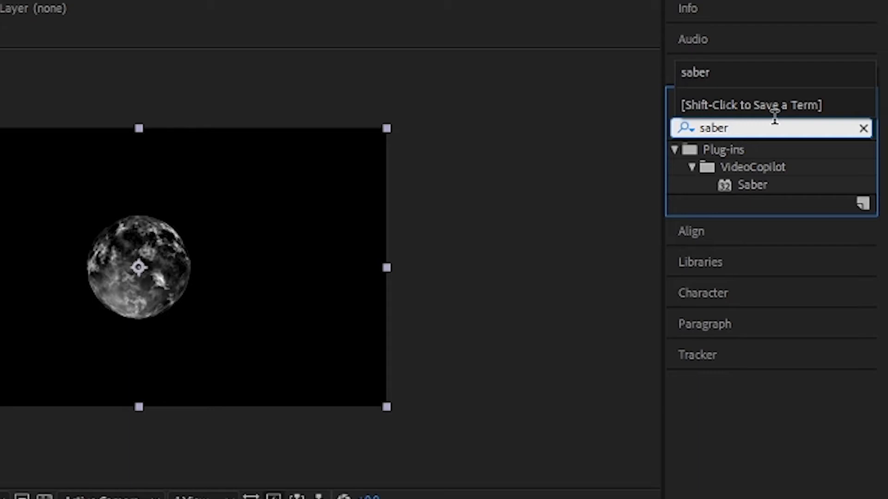
pyautogui.moveTo(786, 185); pyautogui.dragTo(121, 371)
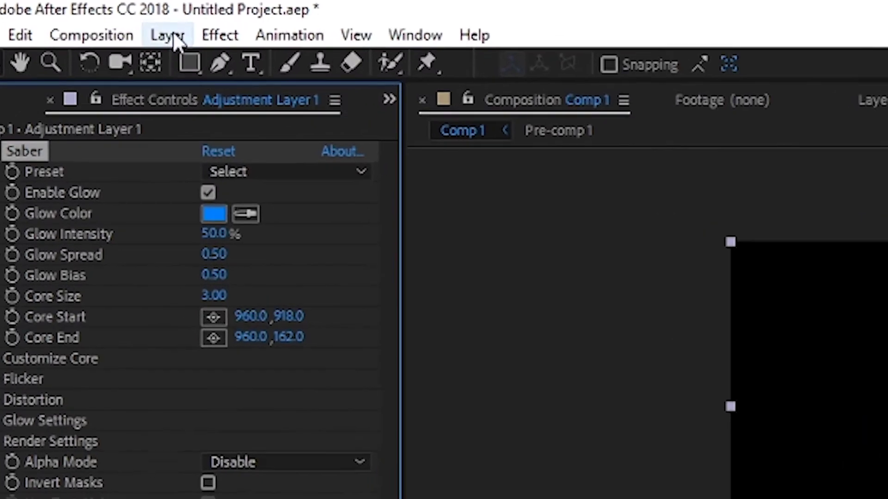
# Activate the Ellipse Tool and change Adjustment Layer 1's blending mode to Screen.
pyautogui.click(106, 31)
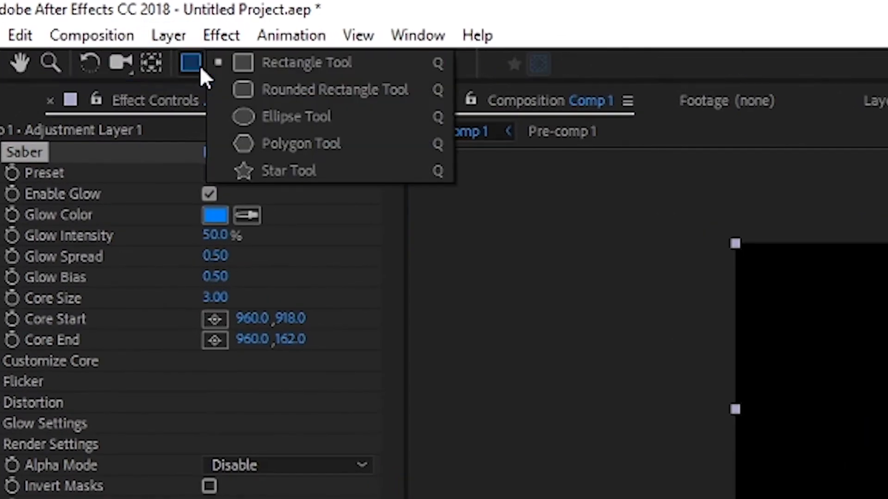
pyautogui.click(283, 117)
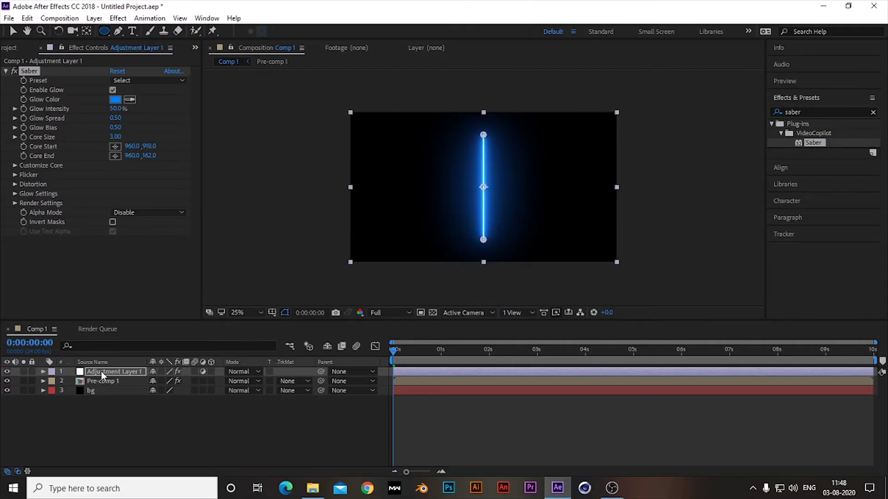
pyautogui.click(261, 372)
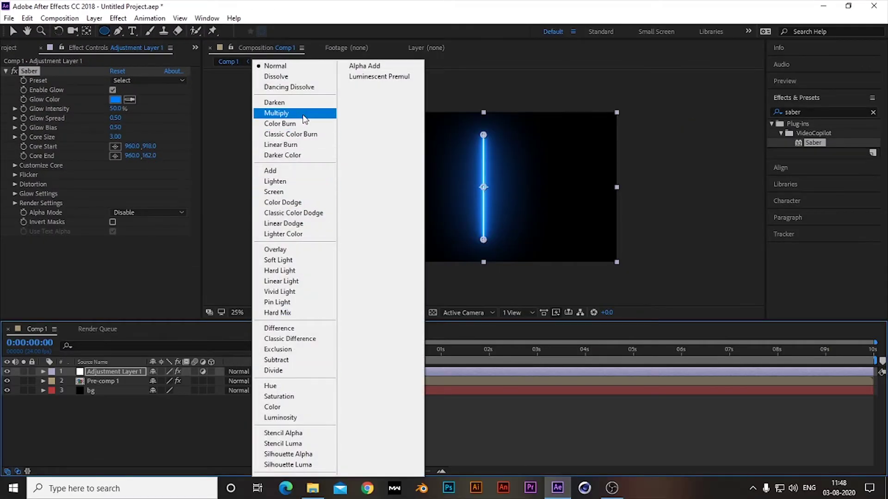
pyautogui.click(295, 192)
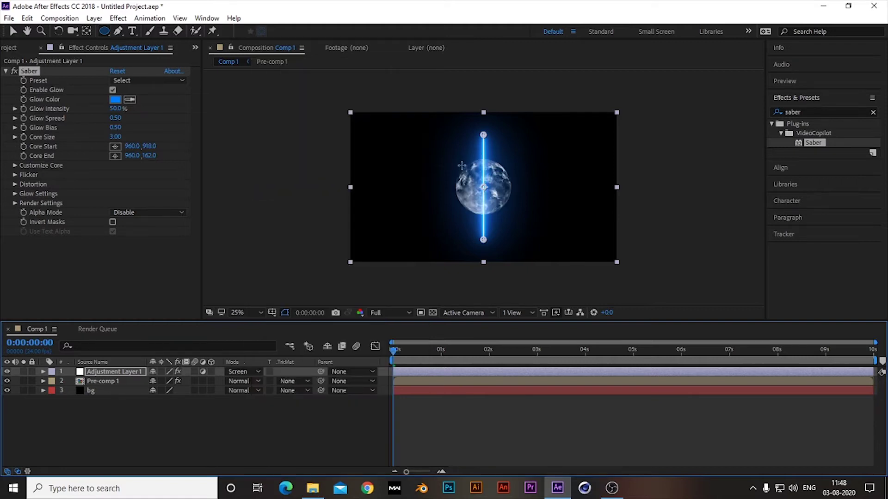
# Draw a circular mask on Adjustment Layer 1 around the sphere's outline and align it with the sphere.
pyautogui.press('.')
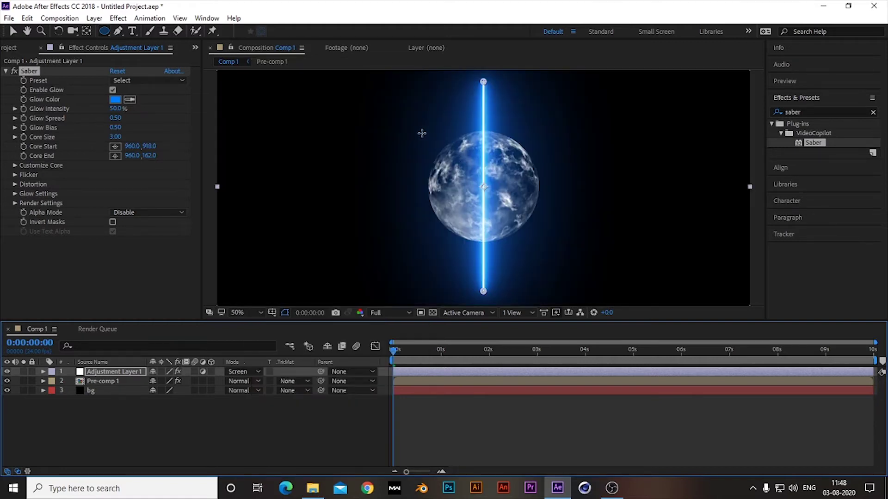
pyautogui.moveTo(421, 134)
pyautogui.mouseDown()
pyautogui.moveTo(494, 184)
pyautogui.moveTo(537, 192)
pyautogui.mouseUp()
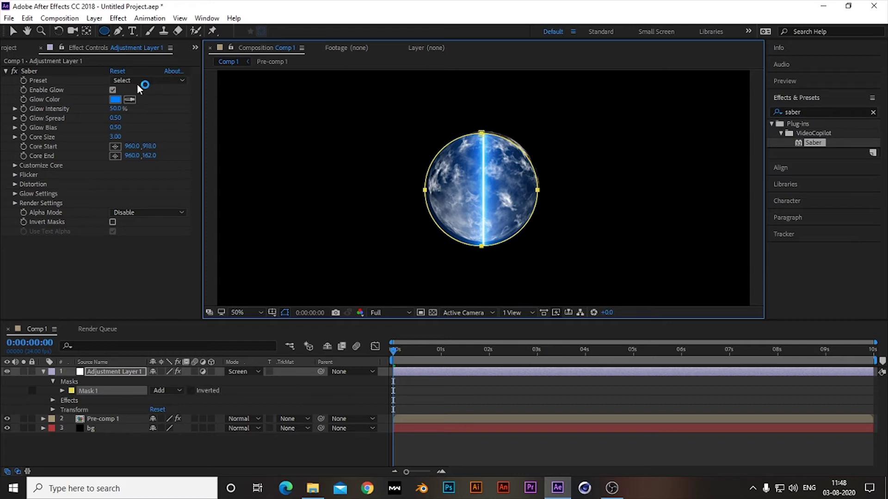
pyautogui.press('v')
pyautogui.moveTo(523, 148); pyautogui.dragTo(524, 148)
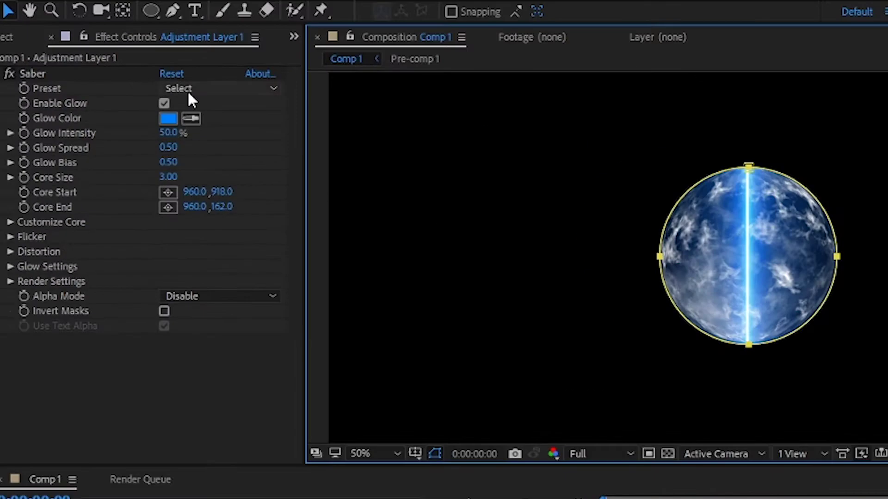
# Apply Saber's Electric preset on Adjustment Layer 1 and set its core type to Layer Masks.
pyautogui.click(132, 81)
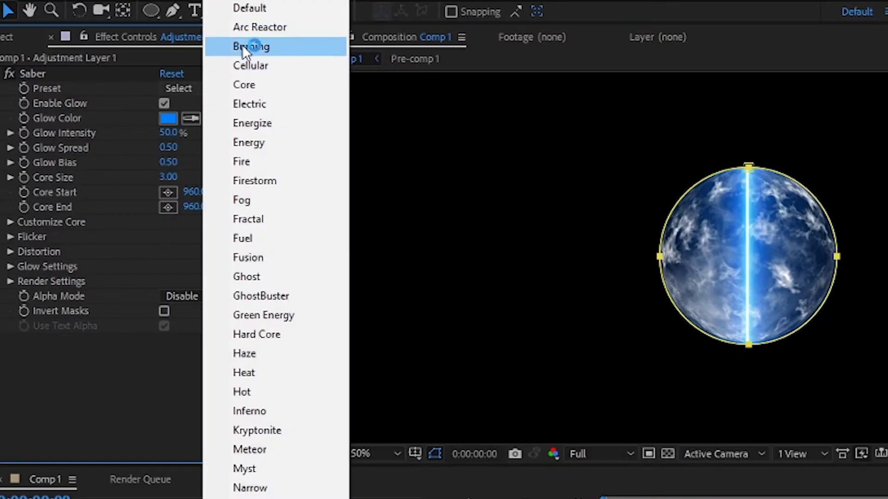
pyautogui.click(259, 104)
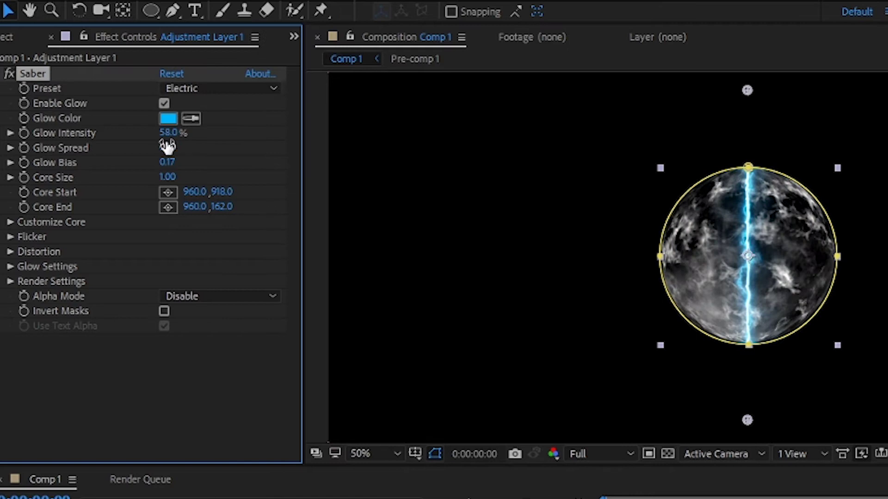
pyautogui.click(10, 222)
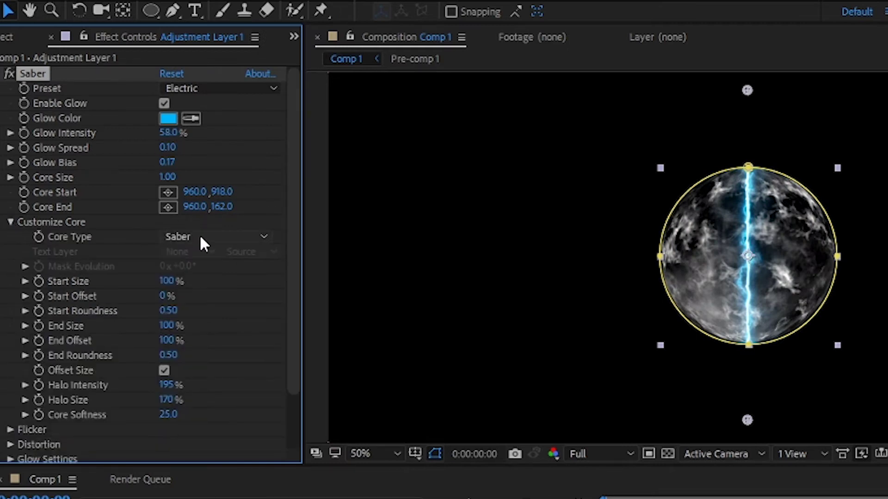
pyautogui.click(199, 235)
pyautogui.click(214, 277)
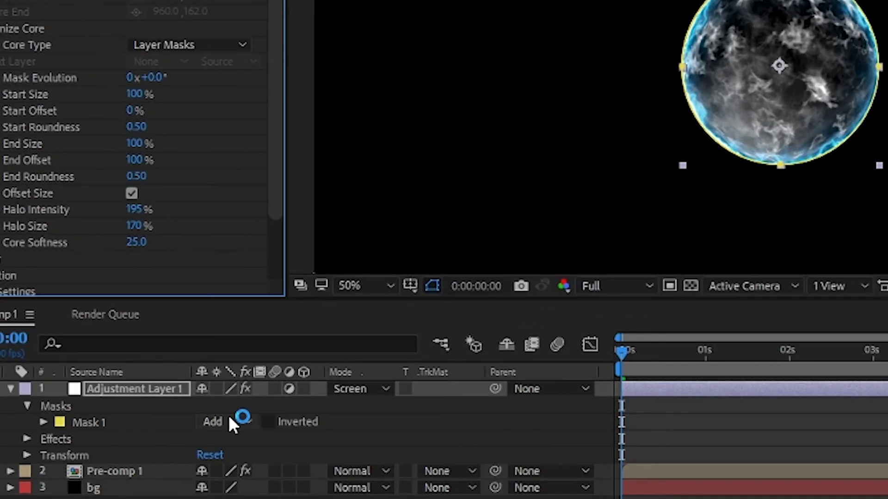
# Set the mode of Mask 1 on Adjustment Layer 1 to None and deselect the layer.
pyautogui.click(169, 390)
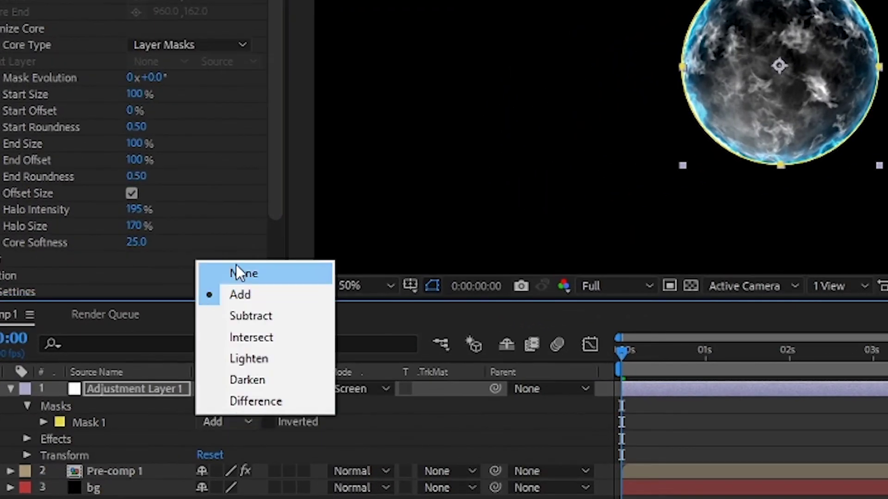
pyautogui.click(243, 275)
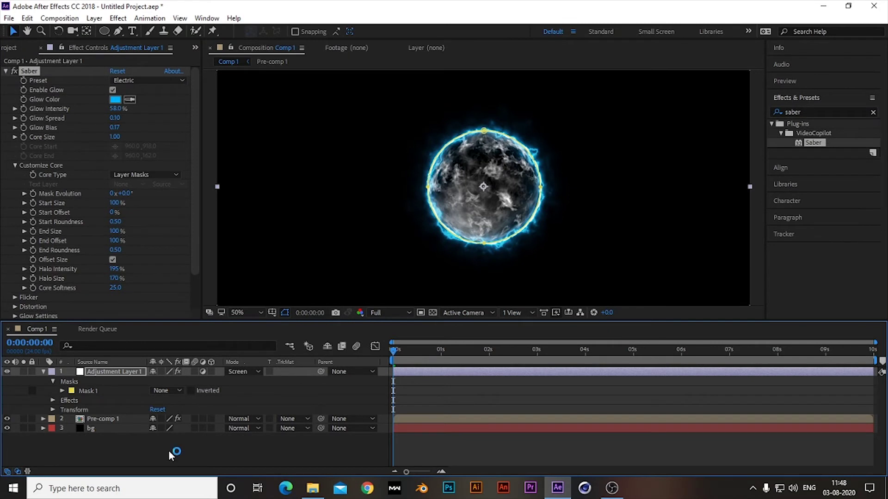
pyautogui.click(169, 452)
# Lower the composition preview resolution to Half and play back the glowing sphere animation.
pyautogui.press('space')
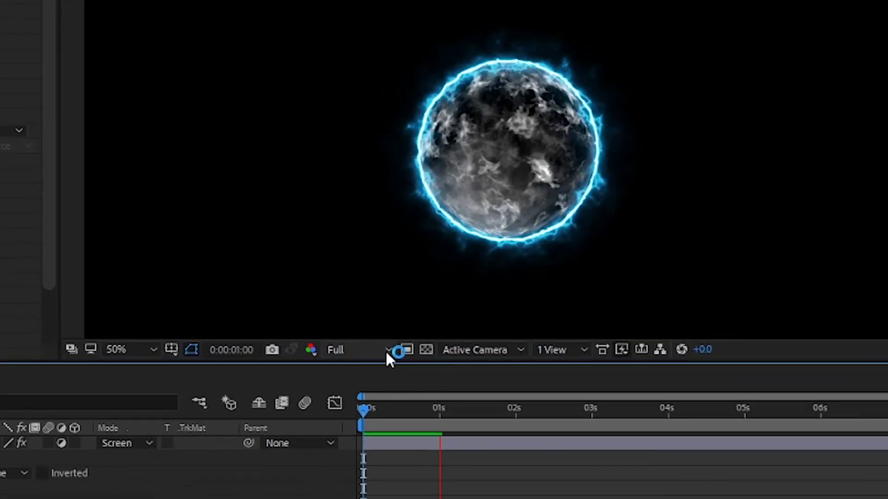
pyautogui.click(406, 312)
pyautogui.click(379, 416)
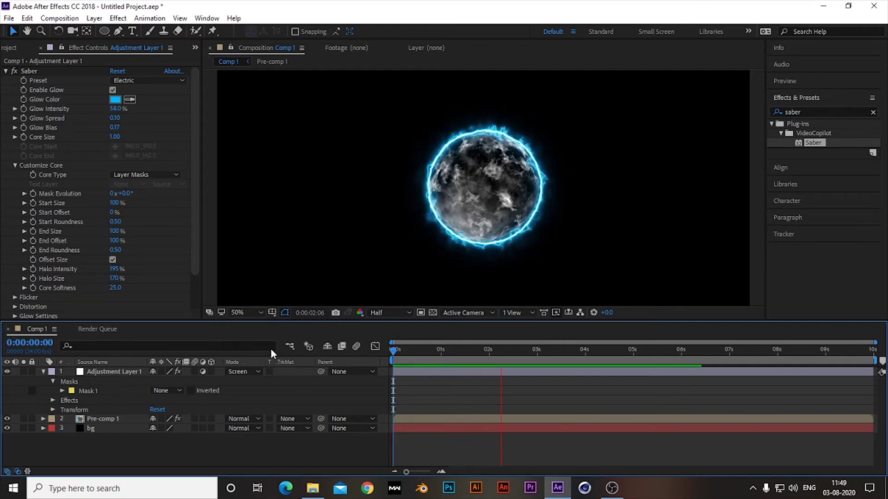
pyautogui.press('space')
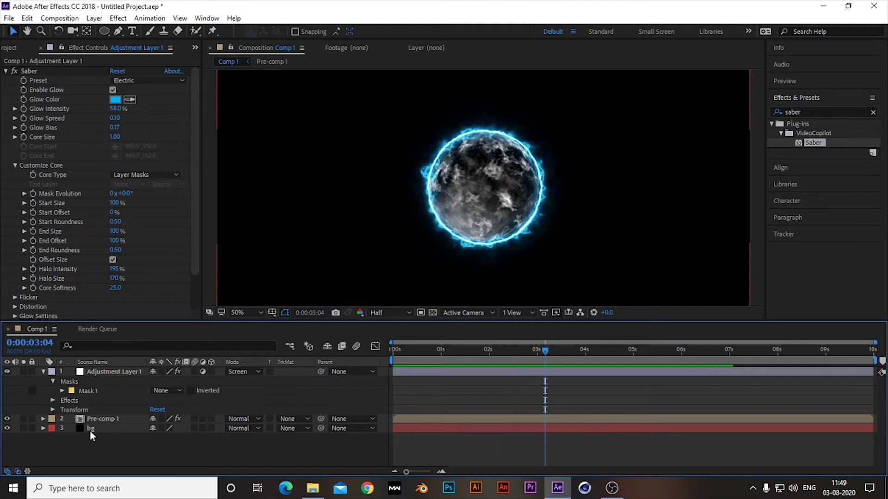
# Open Pre-comp 1, find the VC Color Vibrance effect and apply it to Black Solid 1.
pyautogui.doubleClick(93, 419)
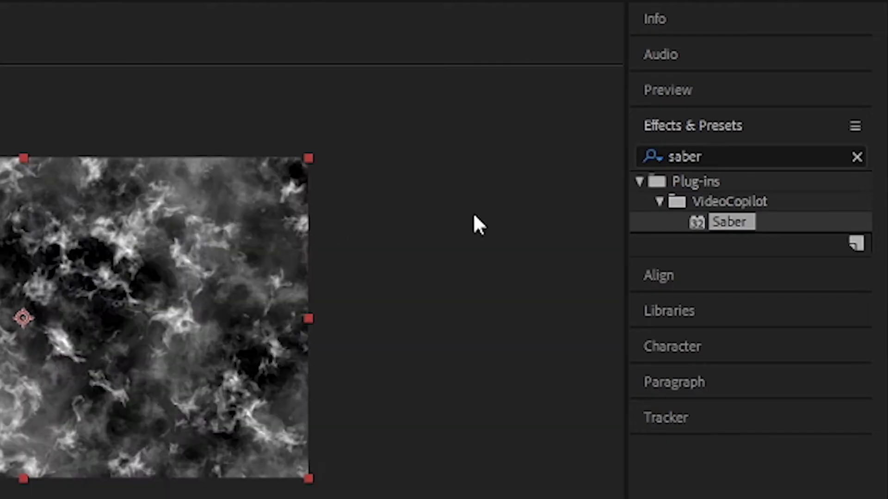
pyautogui.doubleClick(758, 154)
pyautogui.write('colo')
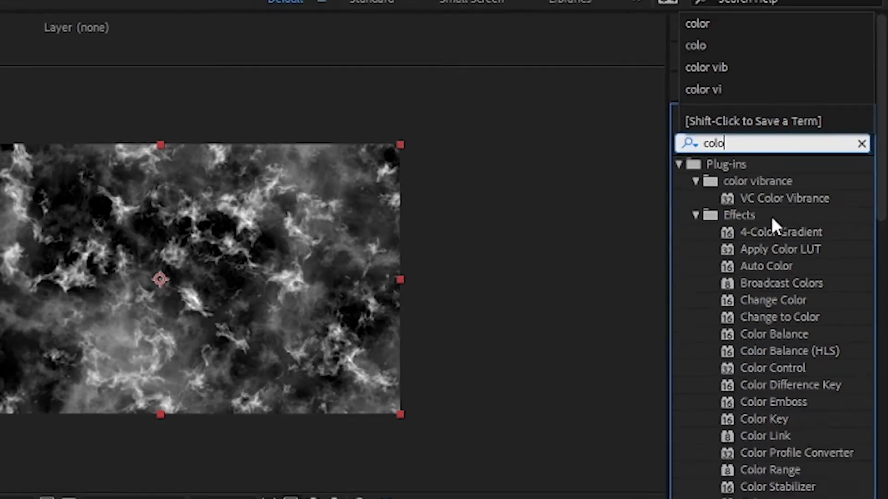
pyautogui.moveTo(829, 142); pyautogui.dragTo(94, 395)
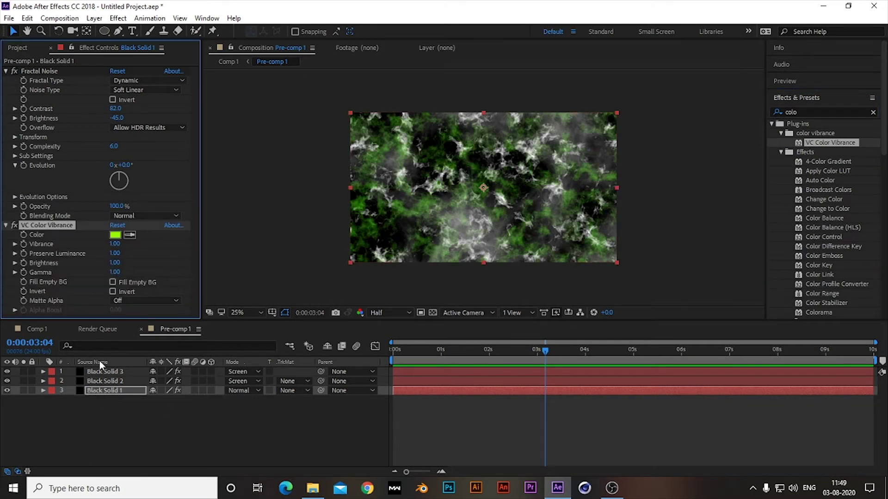
# Set Black Solid 1's VC Color Vibrance color to the light blue 00D2FF.
pyautogui.click(114, 235)
pyautogui.moveTo(246, 244); pyautogui.dragTo(249, 228)
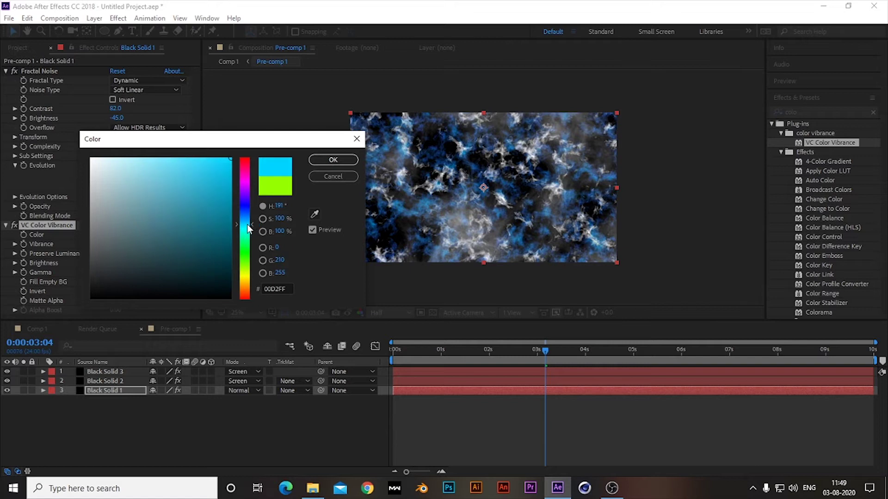
pyautogui.click(324, 162)
# Apply VC Color Vibrance to Black Solid 2 and change its color to blue.
pyautogui.click(103, 380)
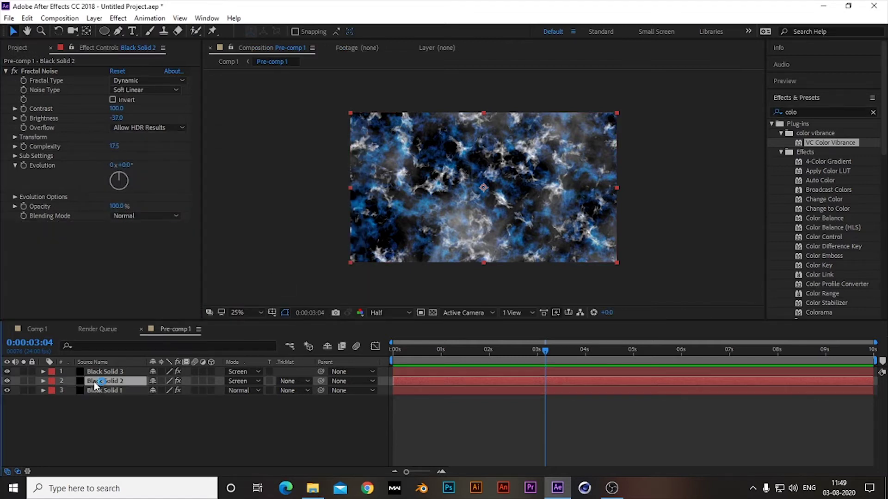
pyautogui.moveTo(818, 145); pyautogui.dragTo(103, 380)
pyautogui.click(114, 236)
pyautogui.moveTo(247, 248); pyautogui.dragTo(244, 221)
pyautogui.click(314, 162)
# Apply VC Color Vibrance to Black Solid 3 and set its color to the purple AE00FF.
pyautogui.click(131, 371)
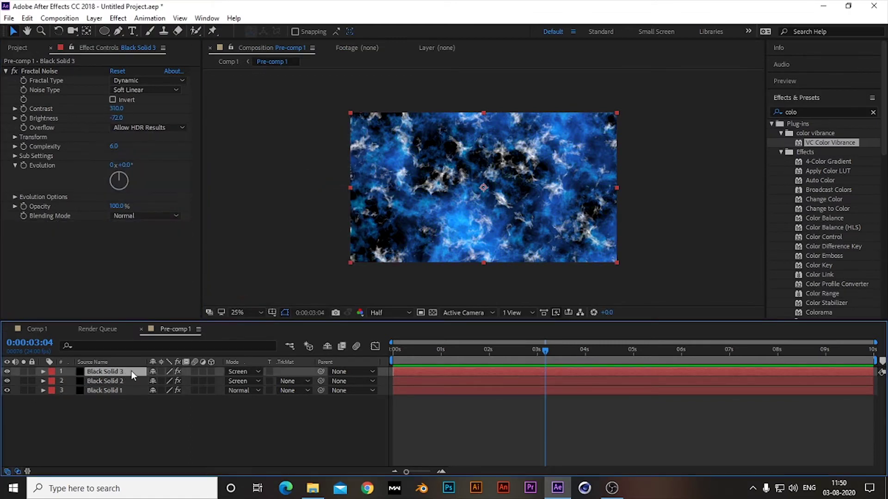
pyautogui.moveTo(831, 148); pyautogui.dragTo(99, 373)
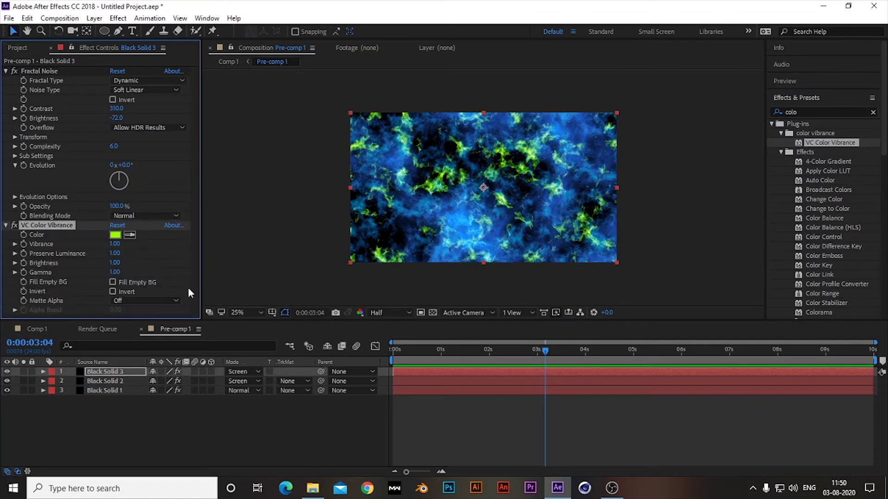
pyautogui.click(121, 237)
pyautogui.click(247, 194)
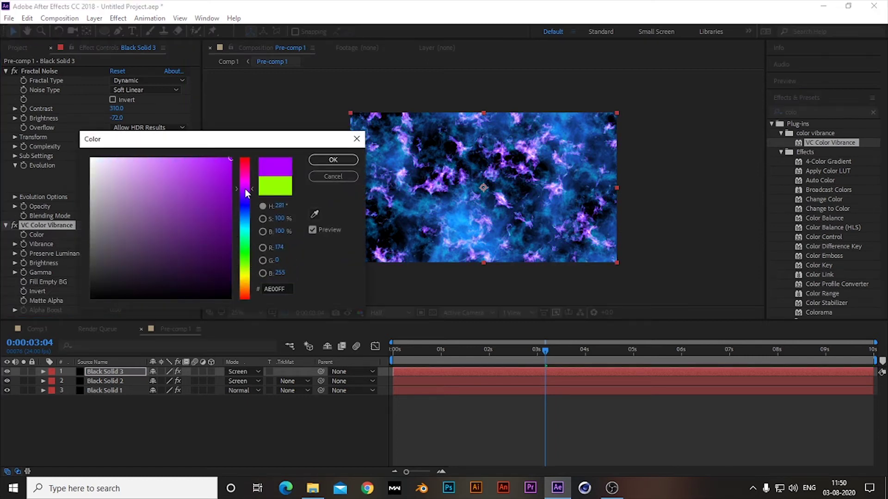
pyautogui.click(333, 159)
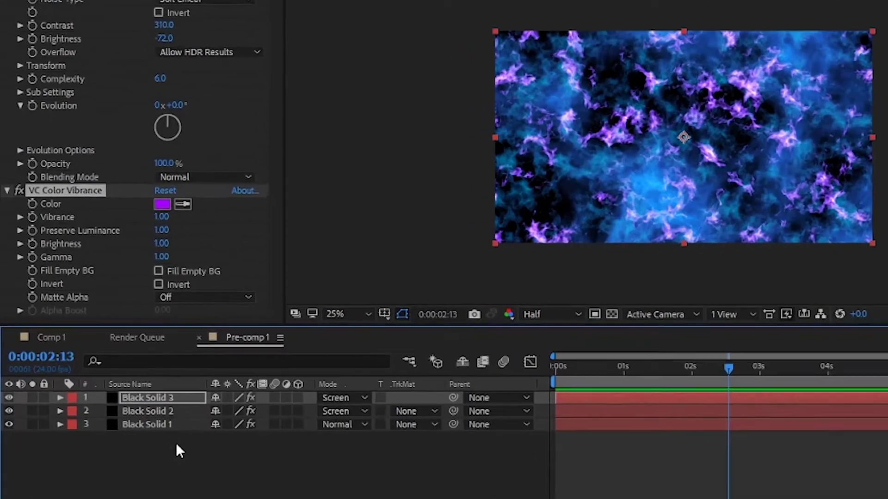
# Animate the Fractal Noise Evolution of Black Solid 1 with the expression time*50.
pyautogui.click(111, 391)
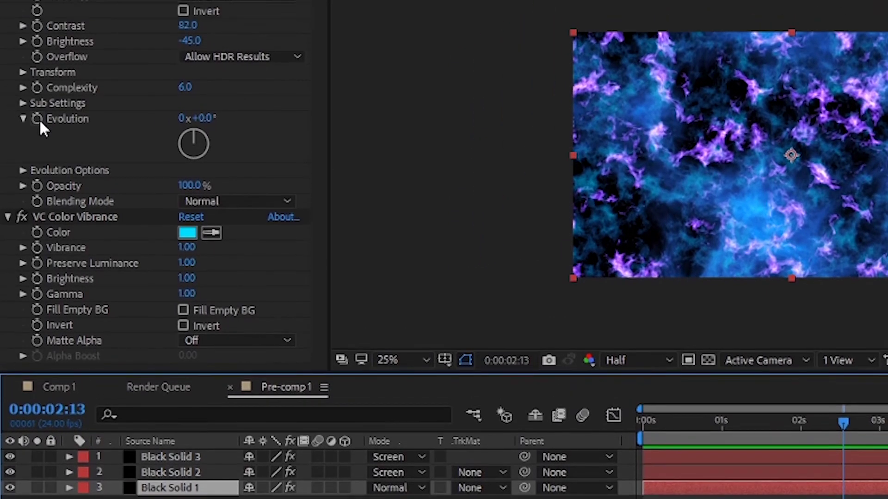
pyautogui.click(38, 74)
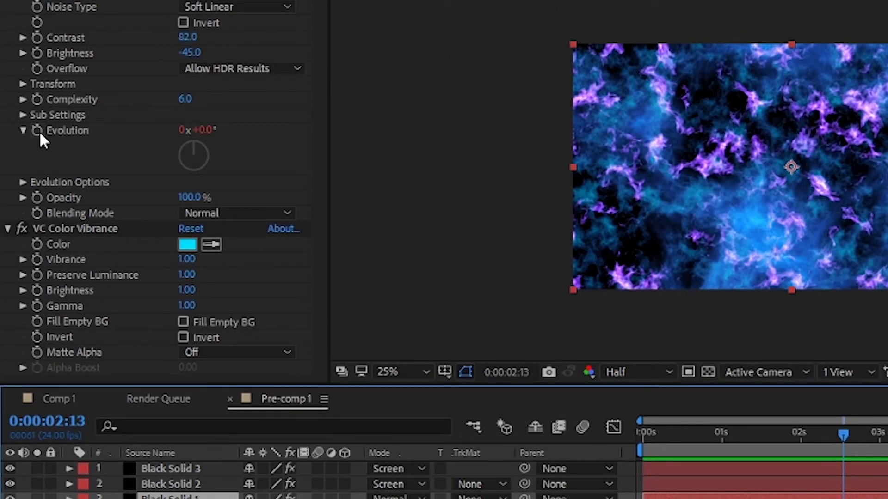
pyautogui.scroll(-5, 581, 420)
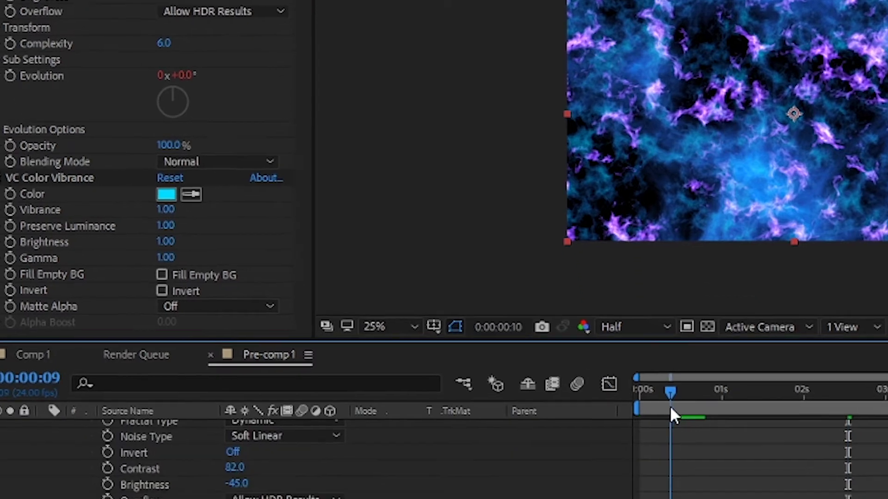
pyautogui.hotkey('alt', 'shift', '=')
pyautogui.write('time')
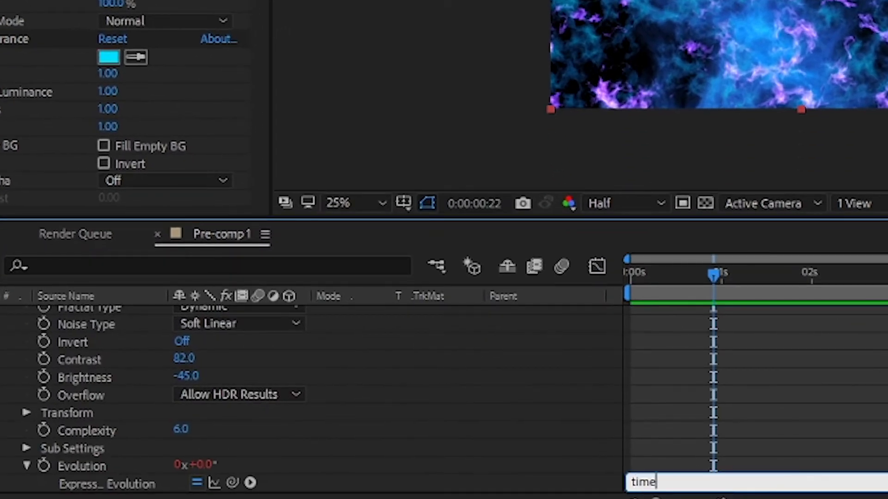
pyautogui.write('*50')
pyautogui.press('KP_Enter')
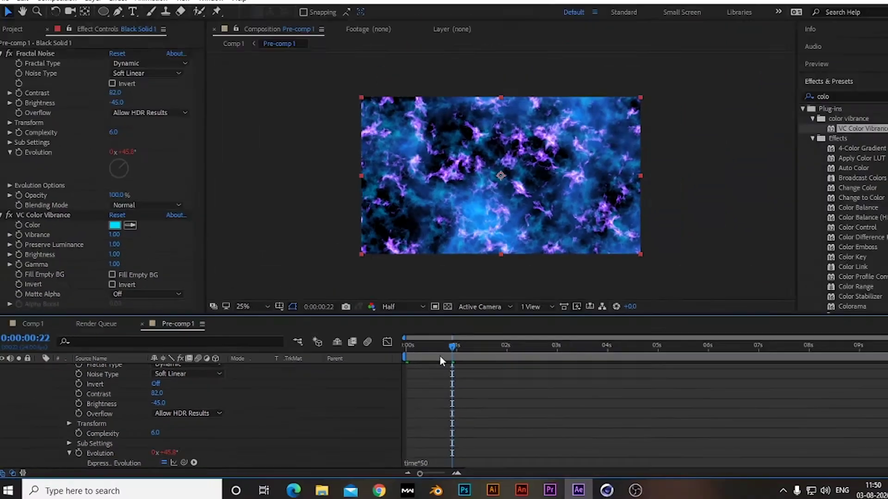
# Preview the evolving noise in Pre-comp 1 and collapse Black Solid 1's properties.
pyautogui.press('space')
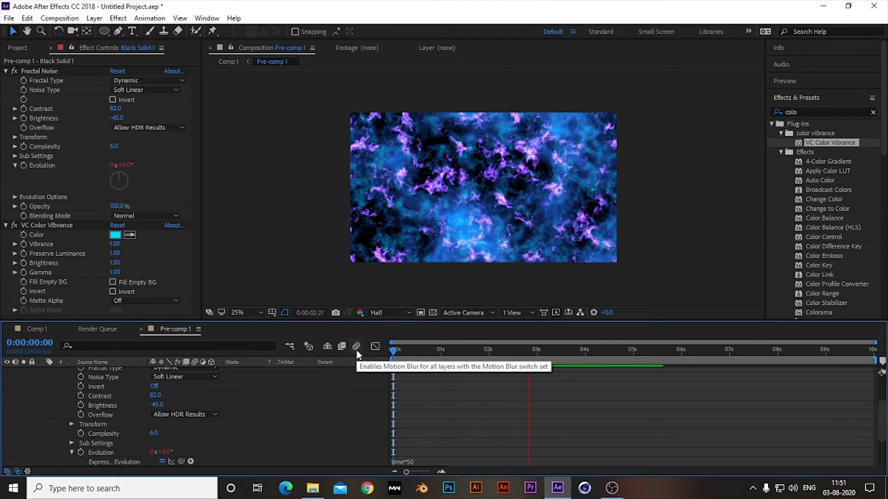
pyautogui.scroll(3, 185, 416)
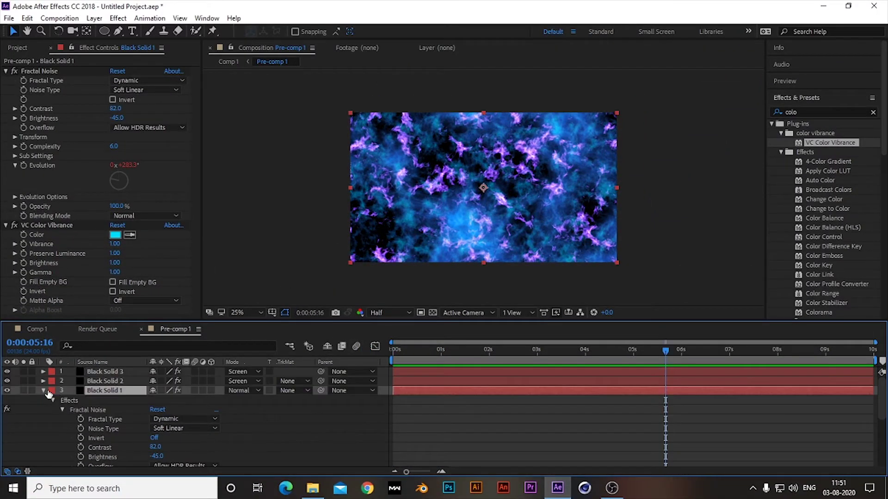
pyautogui.click(43, 390)
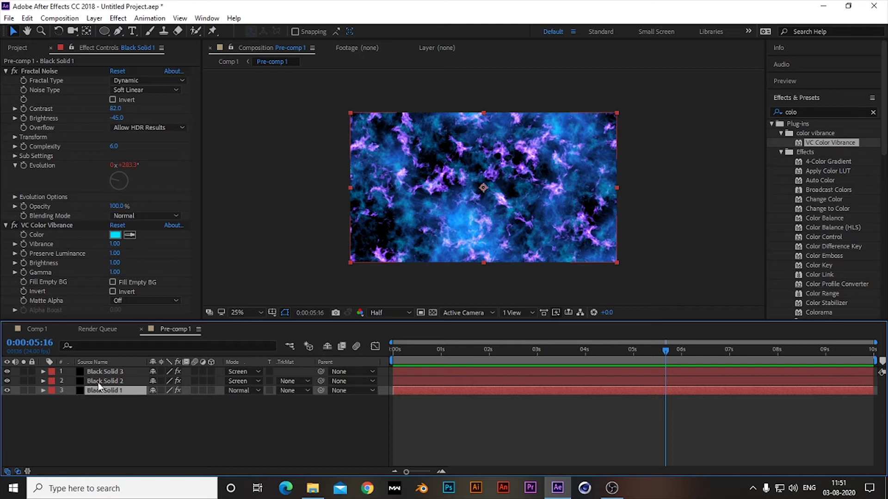
# Add the expression time*50 to the Fractal Noise Evolution of Black Solid 2.
pyautogui.click(99, 382)
pyautogui.keyDown('alt'); pyautogui.click(22, 165); pyautogui.keyUp('alt')
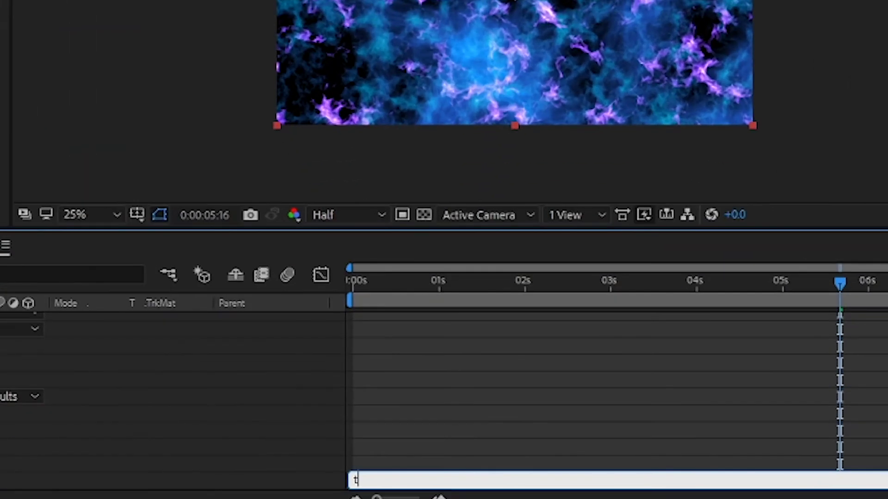
pyautogui.write('time*50')
pyautogui.click(347, 322)
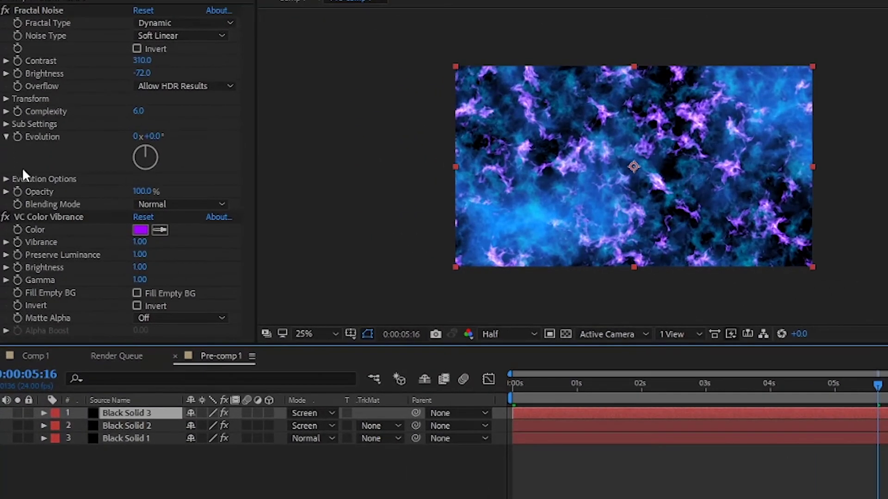
# Add the expression time*50 to the Fractal Noise Evolution of Black Solid 3.
pyautogui.keyDown('alt'); pyautogui.click(18, 152); pyautogui.keyUp('alt')
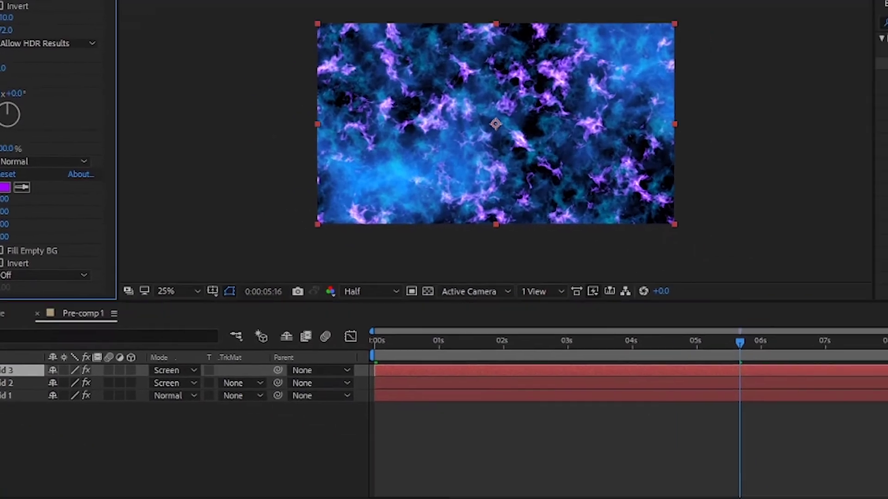
pyautogui.write('time')
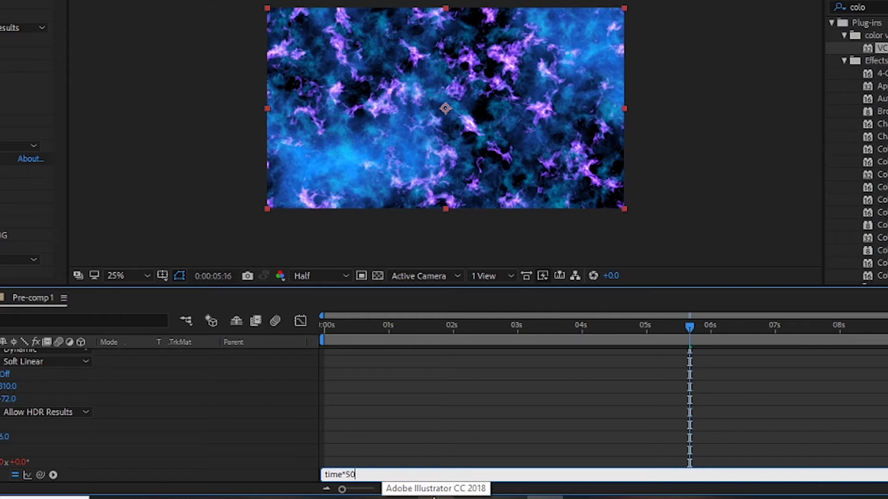
pyautogui.write('*50')
pyautogui.click(344, 333)
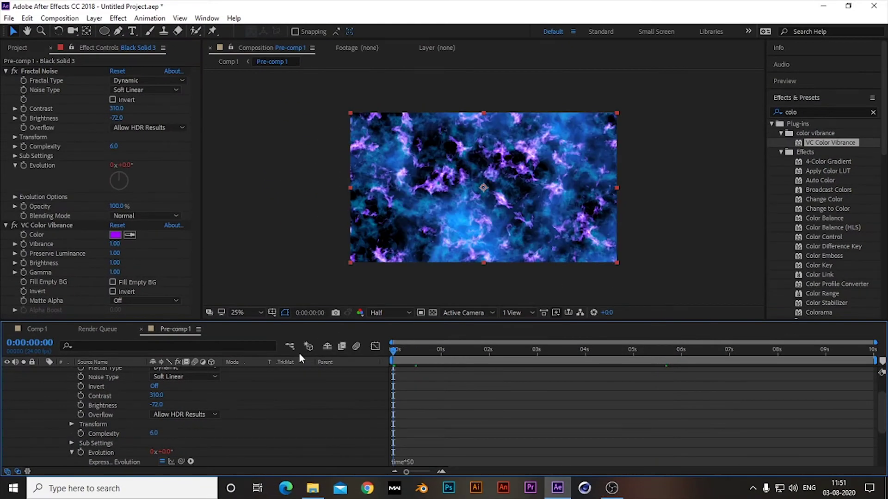
# Preview the animated texture in Pre-comp 1, then return to Comp 1 and play back the colored sphere.
pyautogui.press('space')
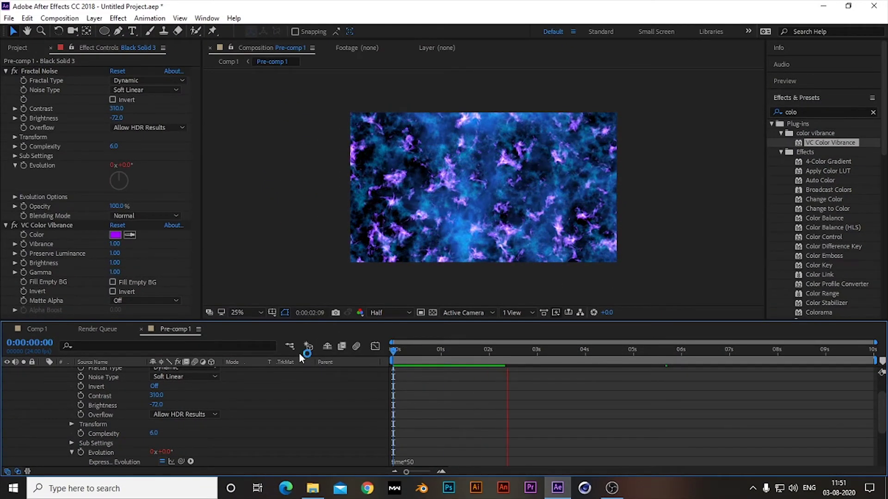
pyautogui.click(52, 326)
pyautogui.press('space')
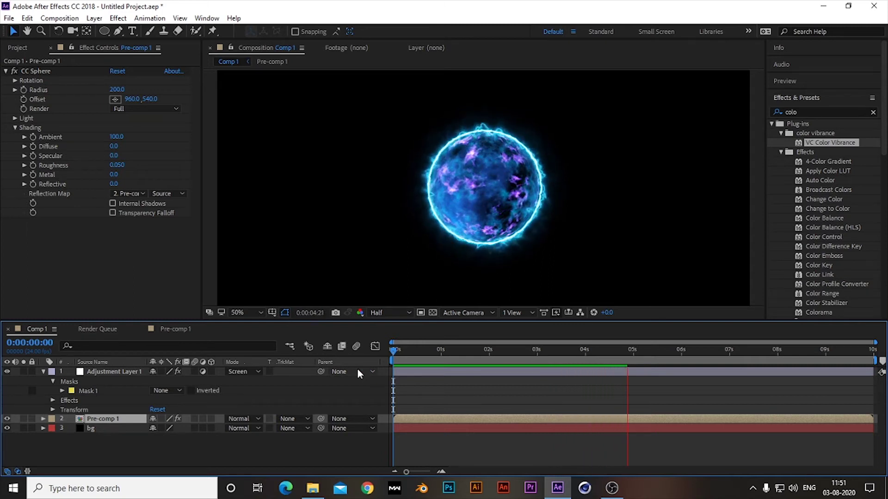
pyautogui.press('space')
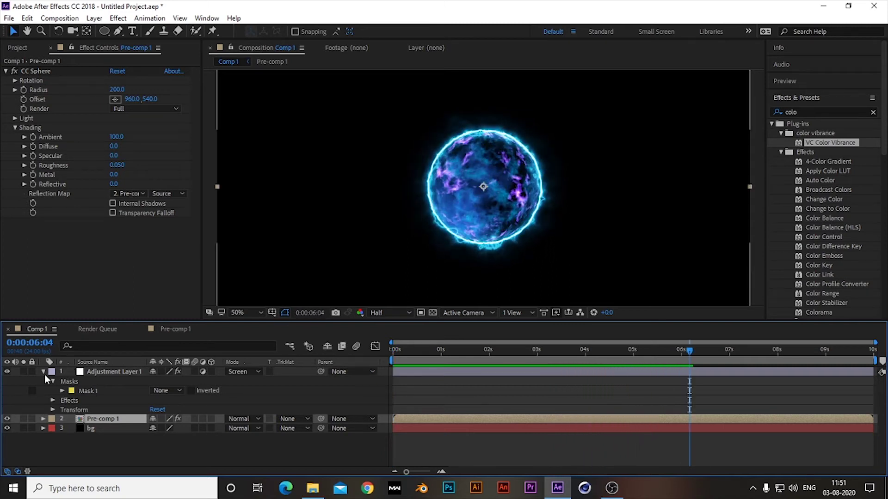
# Collapse Adjustment Layer 1's properties and add a new adjustment layer to Comp 1.
pyautogui.click(43, 372)
pyautogui.rightClick(98, 435)
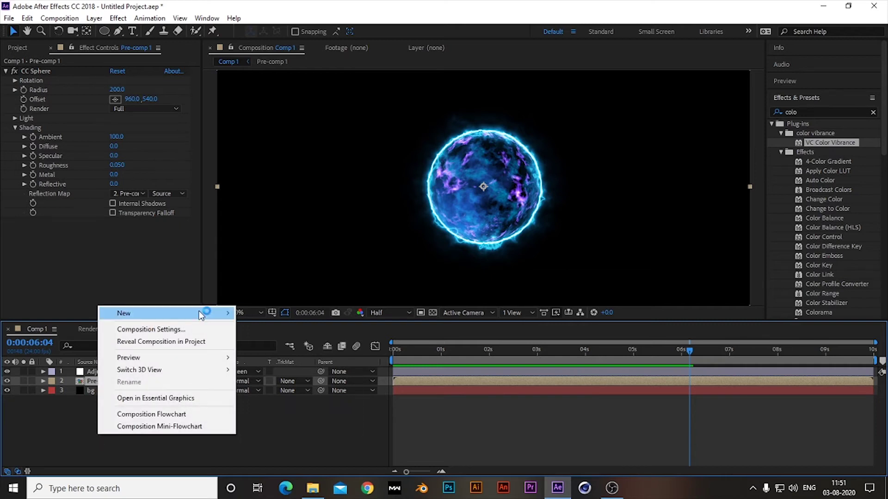
pyautogui.moveTo(203, 313)
pyautogui.click(284, 403)
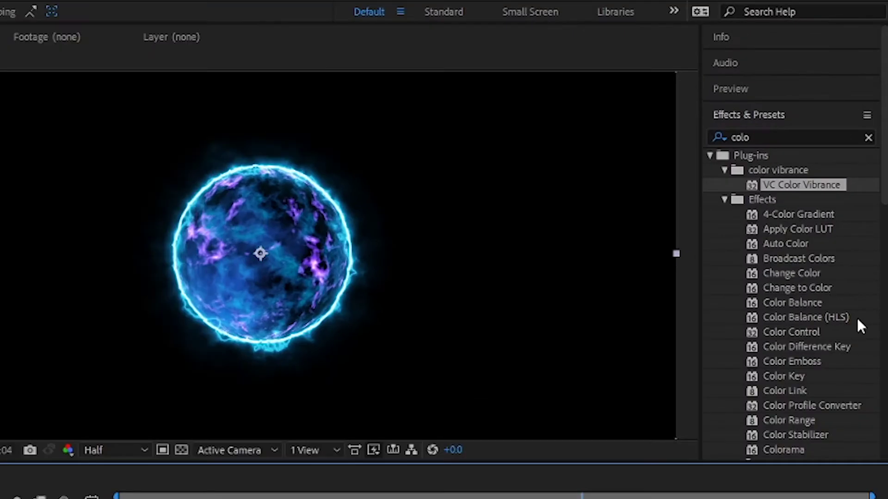
# Apply the Saber effect to Adjustment Layer 2 and set the layer's blending mode to Screen.
pyautogui.click(808, 111)
pyautogui.write('sabe')
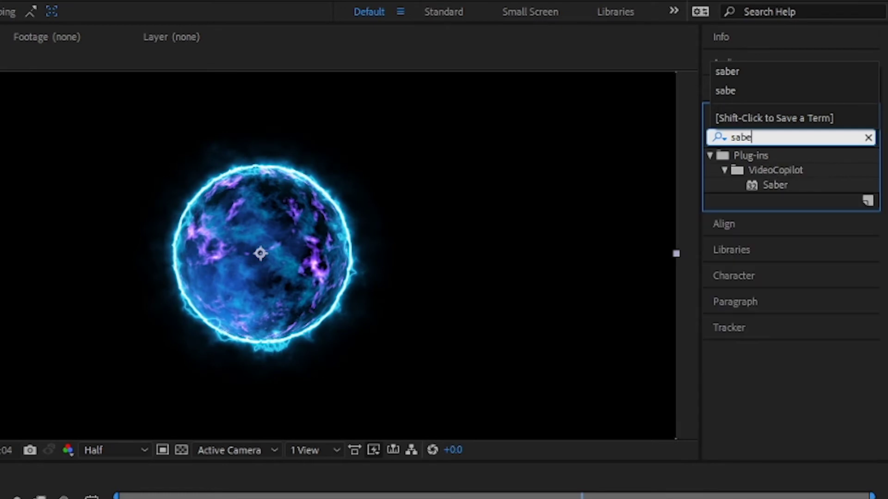
pyautogui.moveTo(775, 185); pyautogui.dragTo(168, 426)
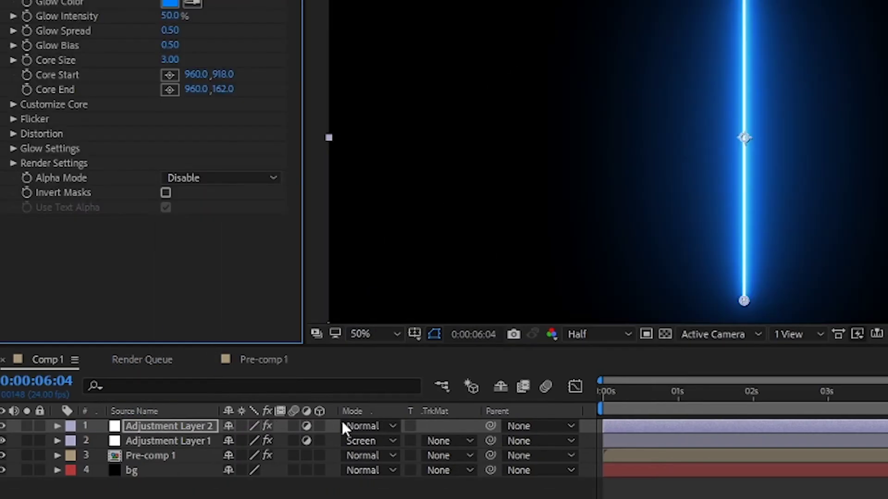
pyautogui.click(372, 425)
pyautogui.click(414, 145)
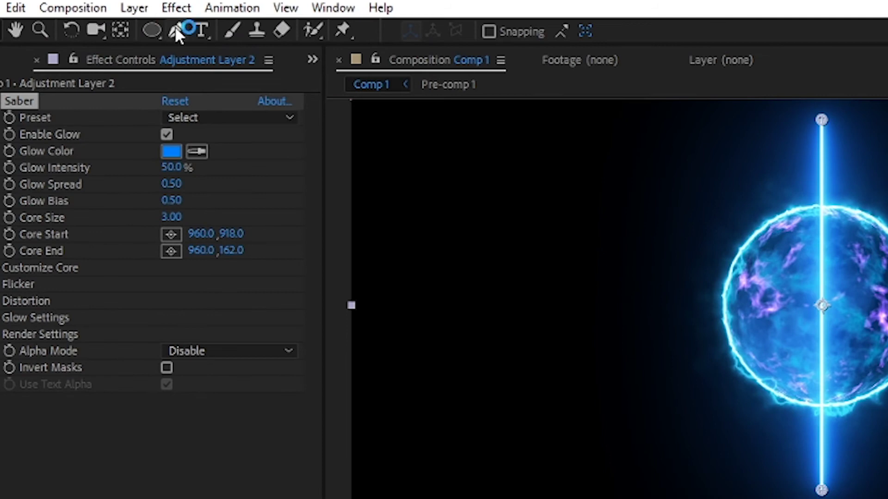
# Draw a curved open mask with the Pen tool on Adjustment Layer 2, from the sphere's upper-left edge to its lower-right edge.
pyautogui.click(119, 30)
pyautogui.scroll(4, 617, 234)
pyautogui.scroll(-2, 615, 234)
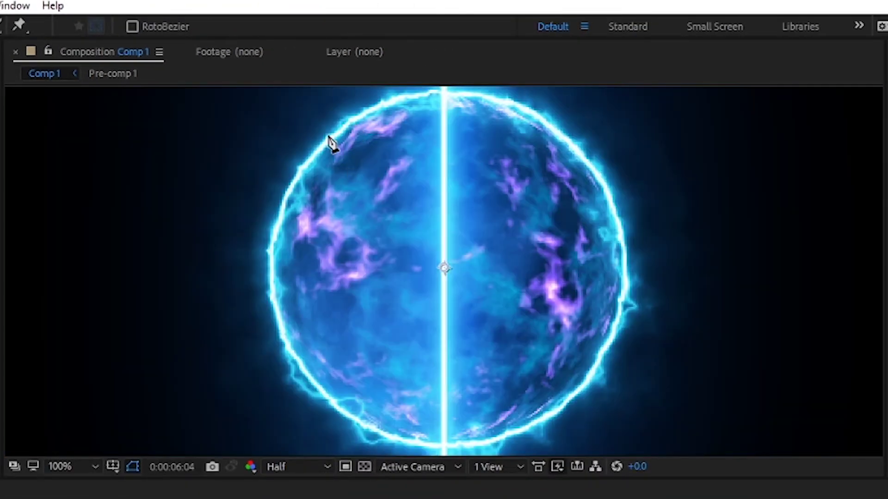
pyautogui.click(512, 165)
pyautogui.moveTo(749, 453); pyautogui.dragTo(777, 449)
pyautogui.moveTo(559, 418); pyautogui.dragTo(787, 397)
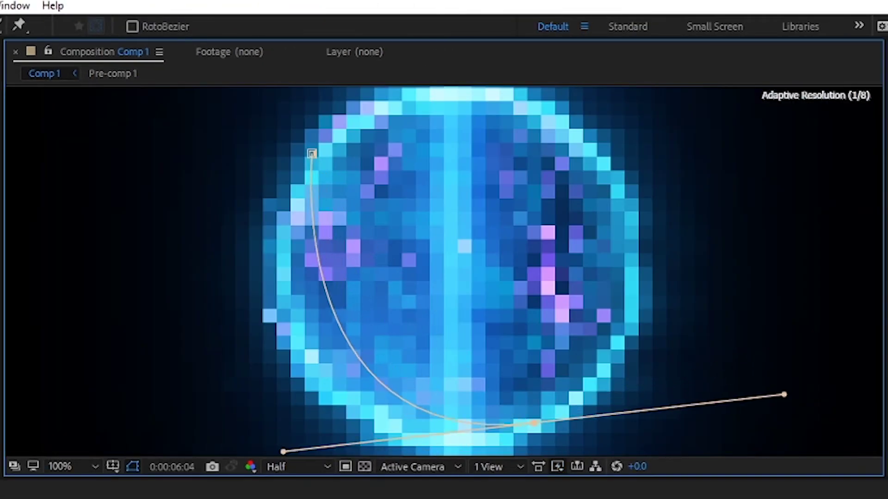
pyautogui.press(',')
pyautogui.press('v')
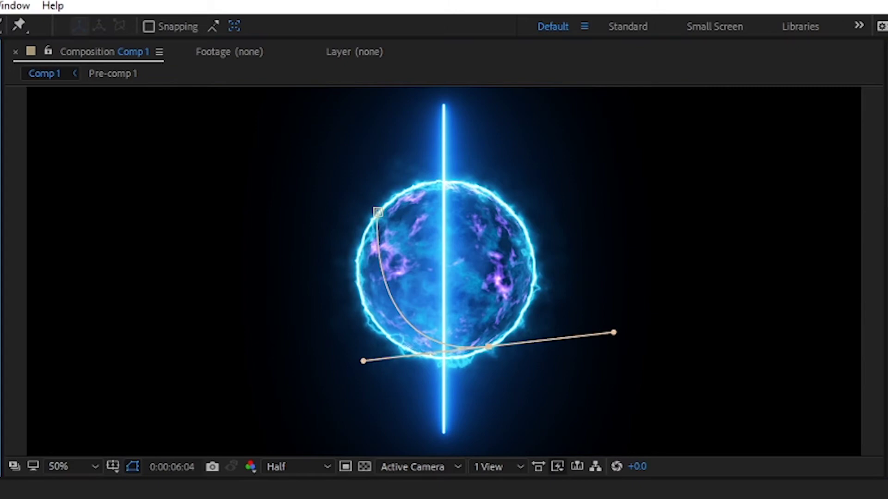
# Set Saber's Core Type to Layer Masks and apply the Electric preset on Adjustment Layer 2.
pyautogui.click(204, 232)
pyautogui.click(198, 273)
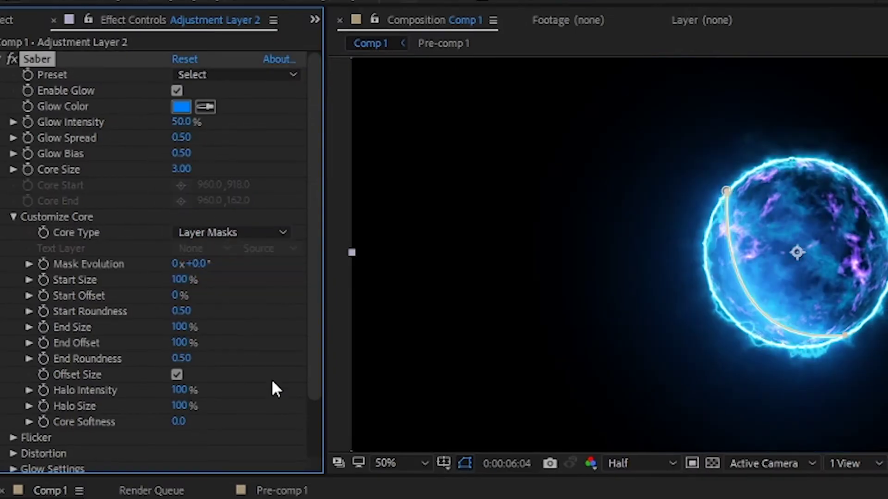
pyautogui.click(233, 81)
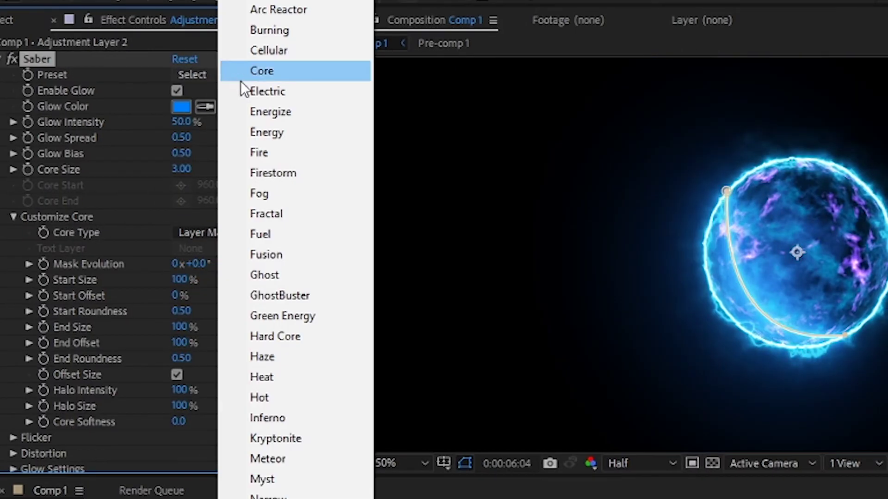
pyautogui.click(252, 91)
# Enable keyframing for Saber's Mask Evolution and Start Offset at 0:00:00:00 and reveal Adjustment Layer 2's keyframed properties.
pyautogui.press('Home')
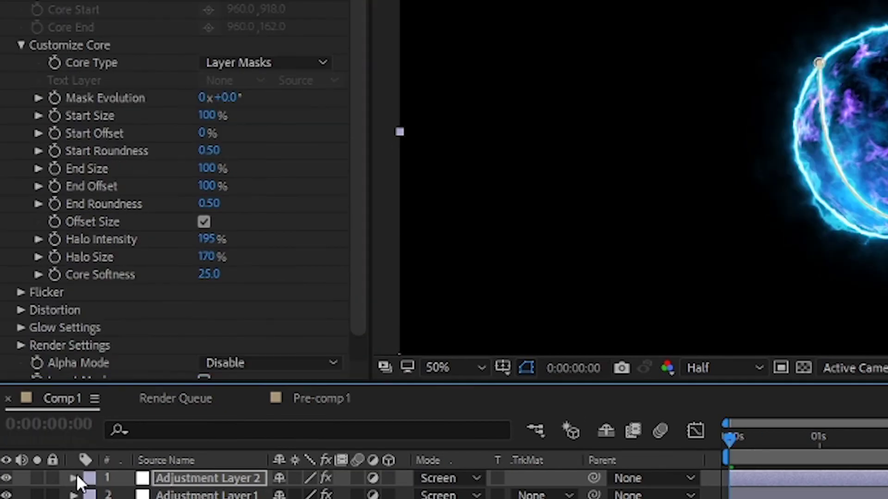
pyautogui.click(74, 478)
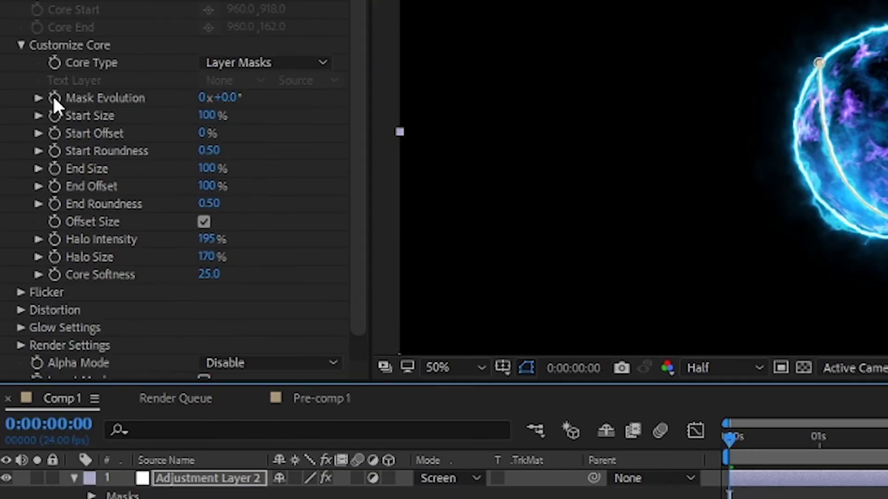
pyautogui.click(54, 98)
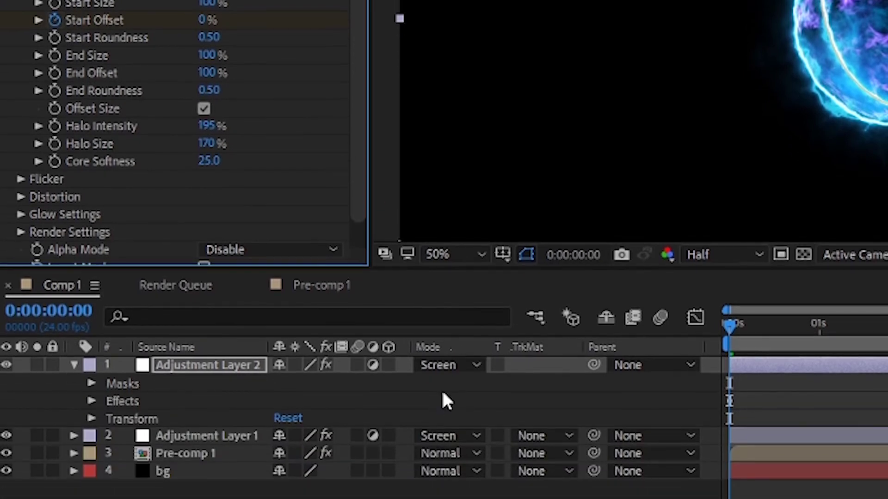
pyautogui.press('u')
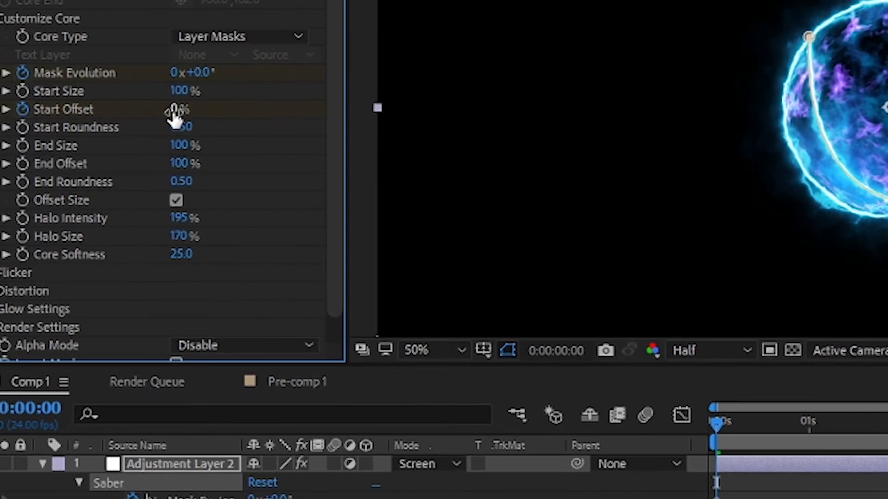
# Set the starting keyframe values to 75% Start Offset and -296° Mask Evolution.
pyautogui.click(130, 30)
pyautogui.write('100')
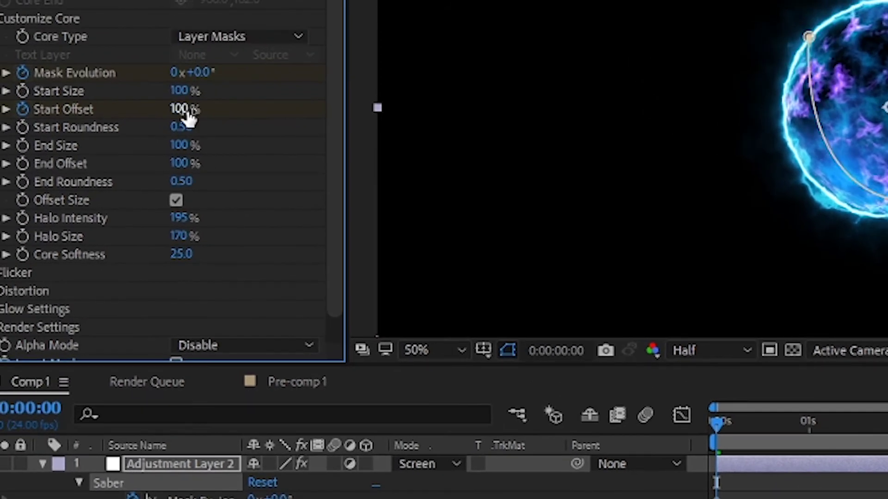
pyautogui.press('Return')
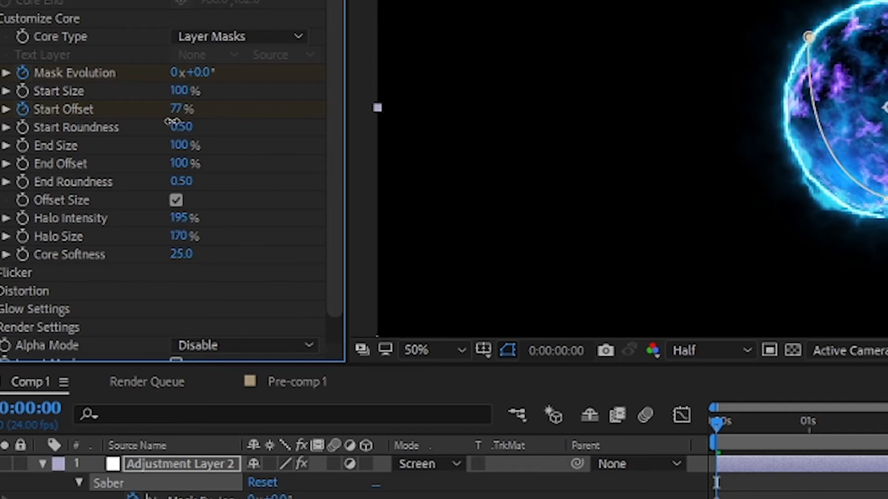
pyautogui.moveTo(187, 109); pyautogui.dragTo(163, 113)
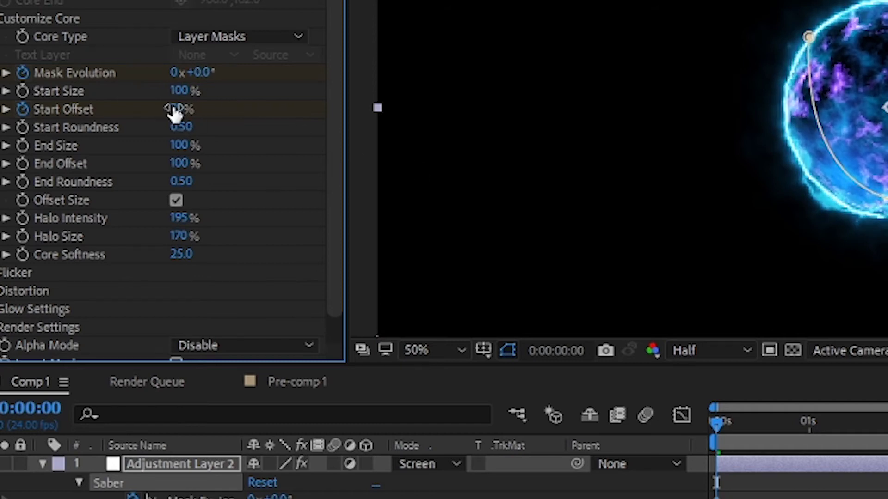
pyautogui.moveTo(196, 72); pyautogui.dragTo(277, 88)
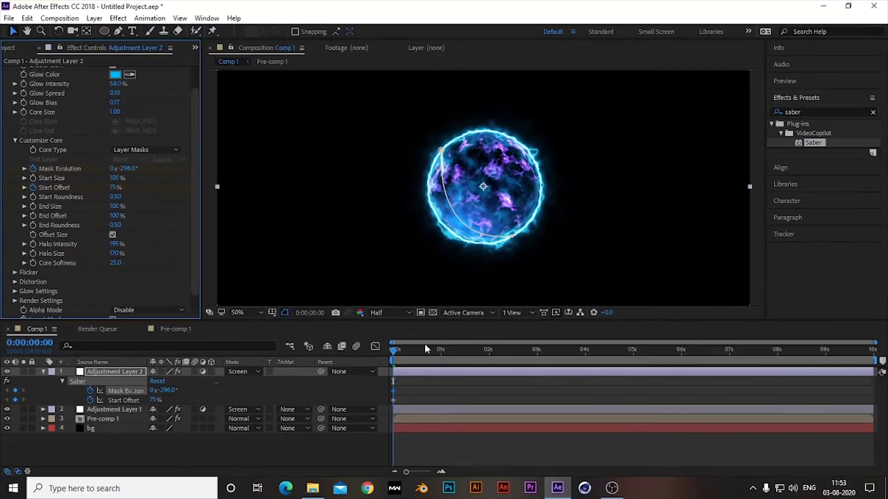
# At 0:00:00:10, keyframe Saber's Mask Evolution at +71° and Start Offset at 100%.
pyautogui.moveTo(403, 353)
pyautogui.mouseDown()
pyautogui.moveTo(443, 359)
pyautogui.moveTo(418, 353)
pyautogui.mouseUp()
pyautogui.moveTo(406, 471); pyautogui.dragTo(428, 473)
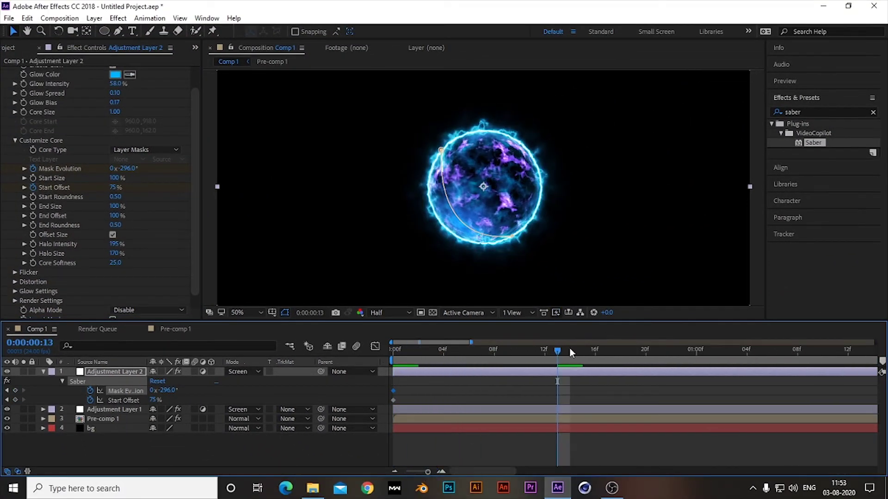
pyautogui.moveTo(569, 352); pyautogui.dragTo(518, 351)
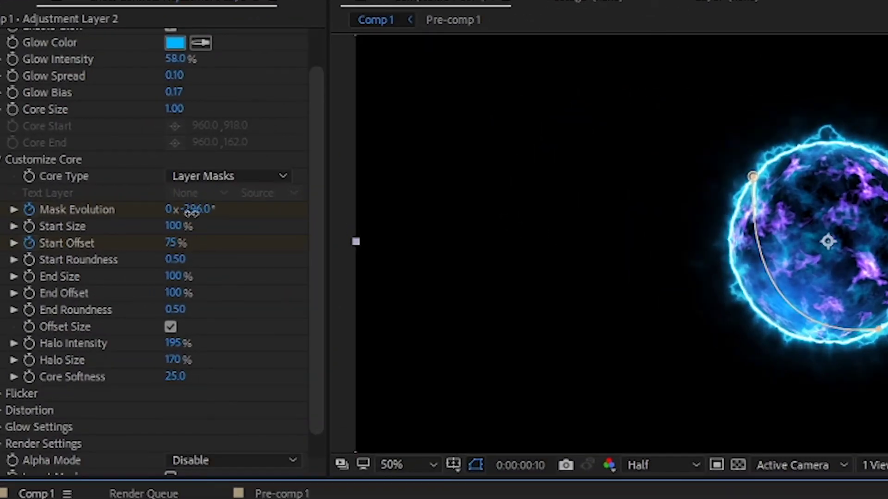
pyautogui.moveTo(187, 209); pyautogui.dragTo(575, 237)
pyautogui.moveTo(176, 252); pyautogui.dragTo(238, 244)
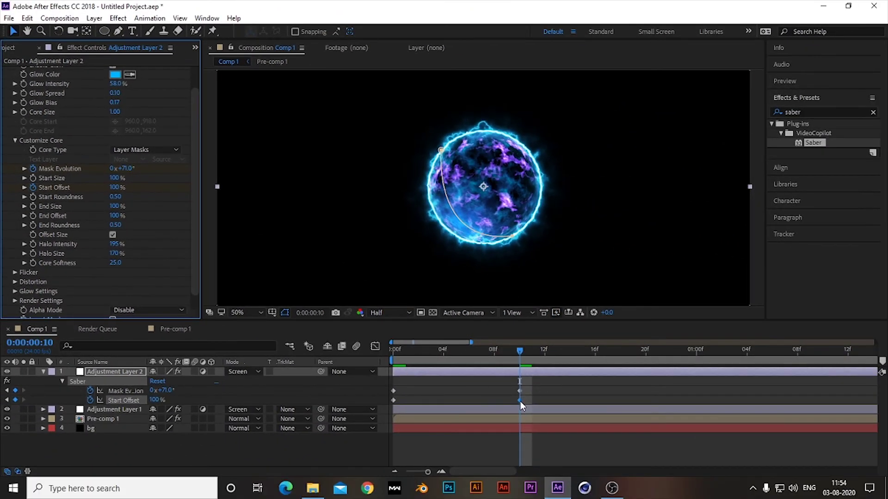
# Preview the electric arc animation in Comp 1, then collapse Adjustment Layer 2's properties.
pyautogui.moveTo(520, 400); pyautogui.dragTo(544, 391)
pyautogui.press('space')
pyautogui.hotkey('ctrl', 'z')
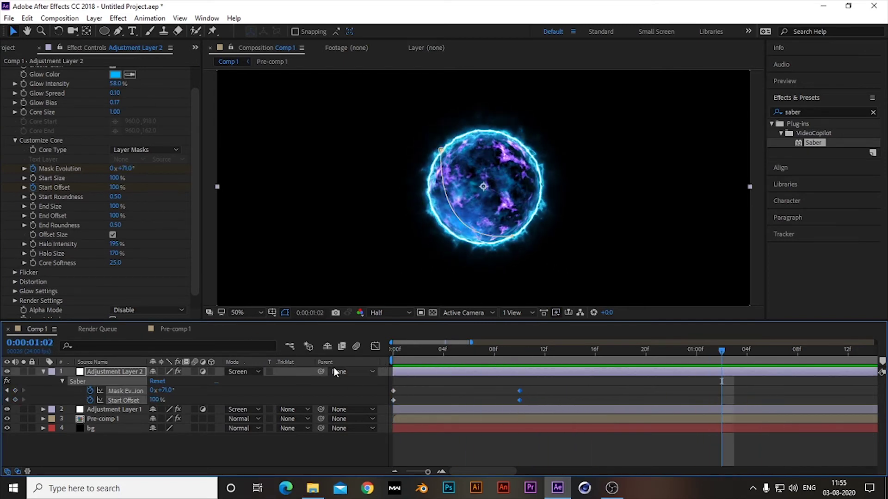
pyautogui.click(234, 448)
pyautogui.click(43, 372)
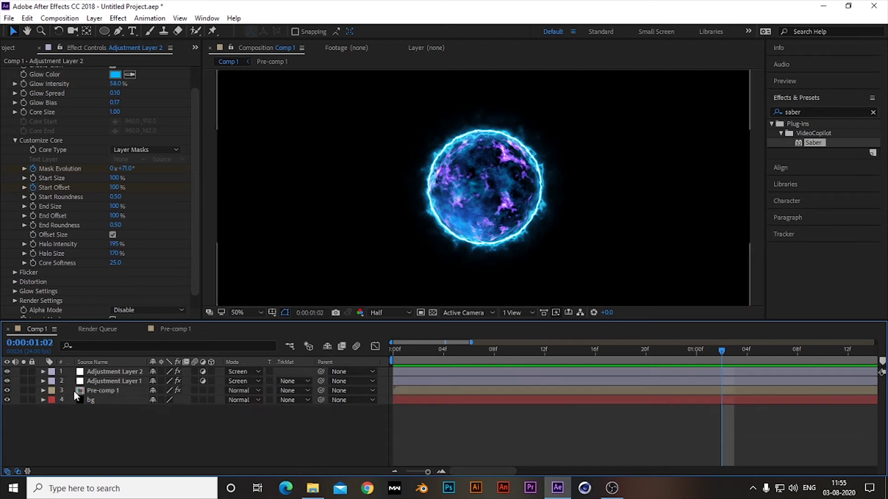
# Duplicate Adjustment Layer 2 and reshape the copy's mask at 0:00:00:00 into an arc across the upper part of the sphere.
pyautogui.click(109, 369)
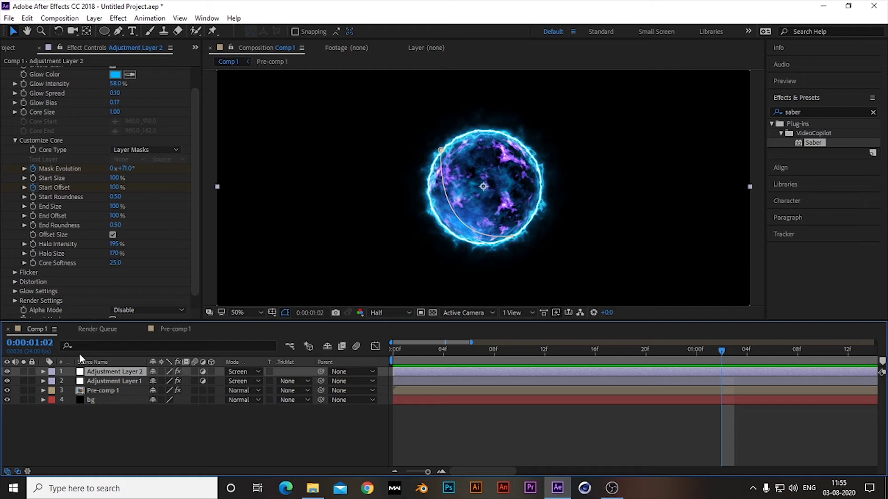
pyautogui.hotkey('ctrl', 'd')
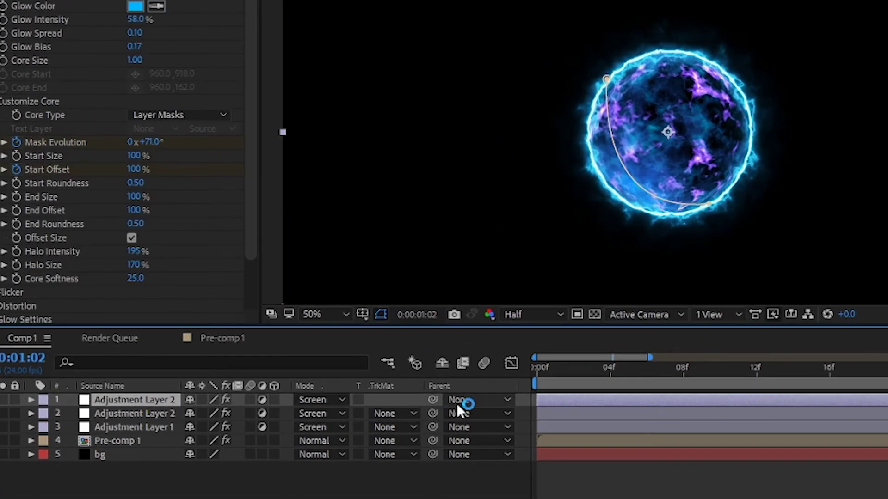
pyautogui.press('Home')
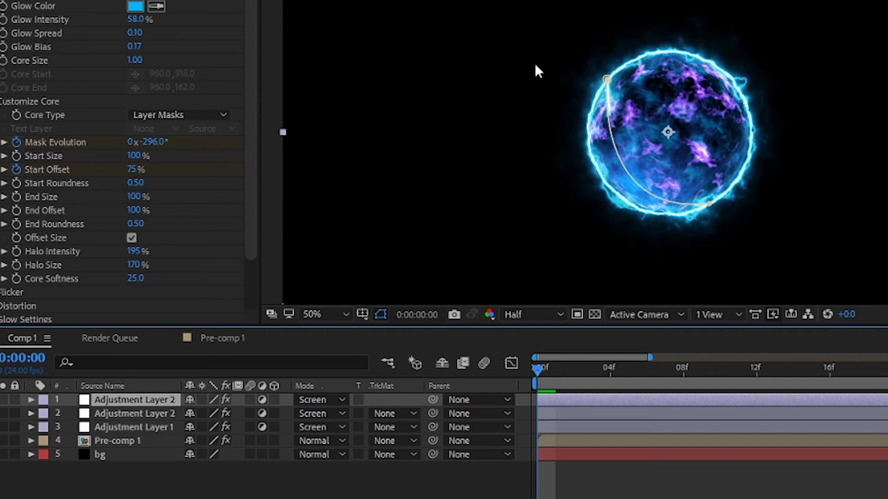
pyautogui.moveTo(606, 80); pyautogui.dragTo(731, 79)
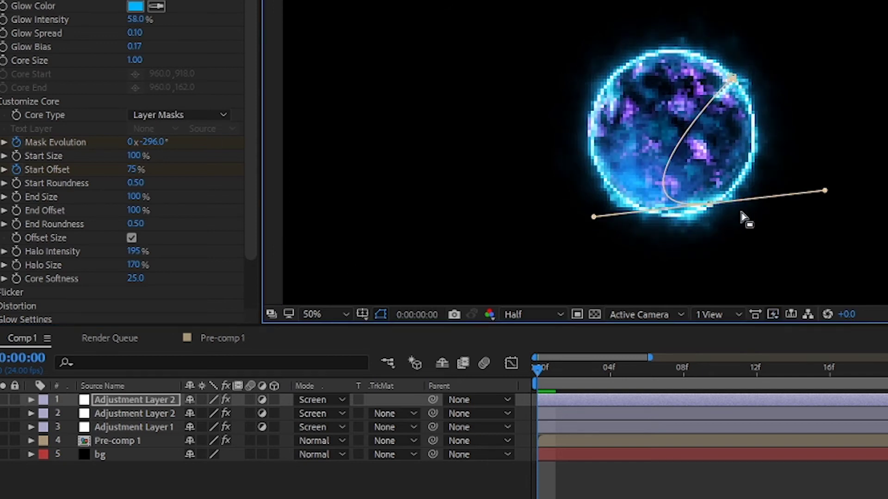
pyautogui.moveTo(704, 204); pyautogui.dragTo(608, 197)
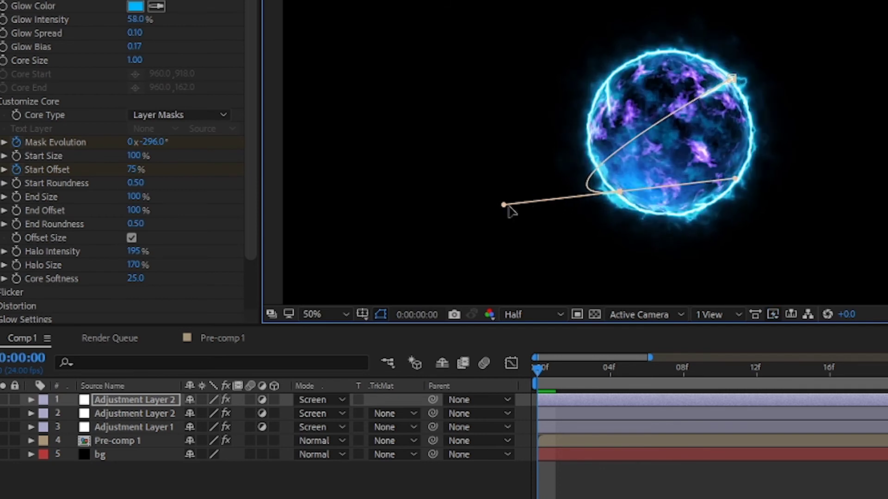
pyautogui.moveTo(507, 207); pyautogui.dragTo(549, 56)
# Shift the duplicated adjustment layer to start at about frame 11 and change its Saber glow color to purple.
pyautogui.moveTo(538, 400); pyautogui.dragTo(712, 400)
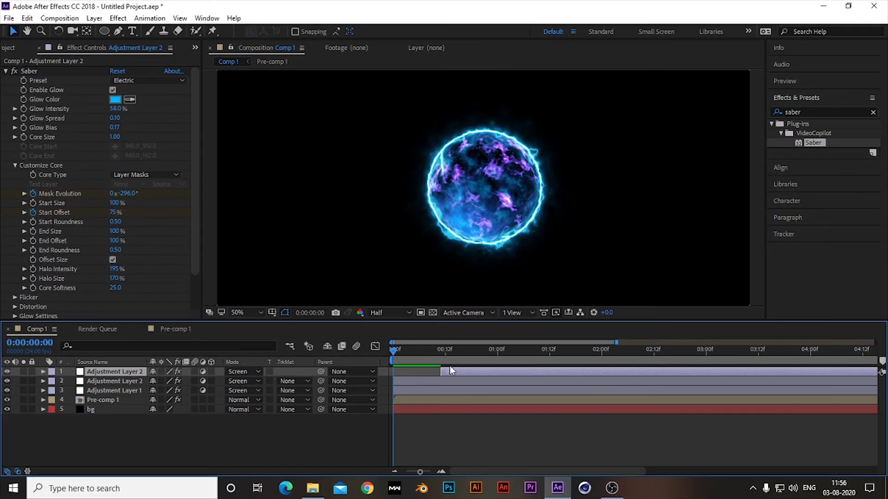
pyautogui.press('space')
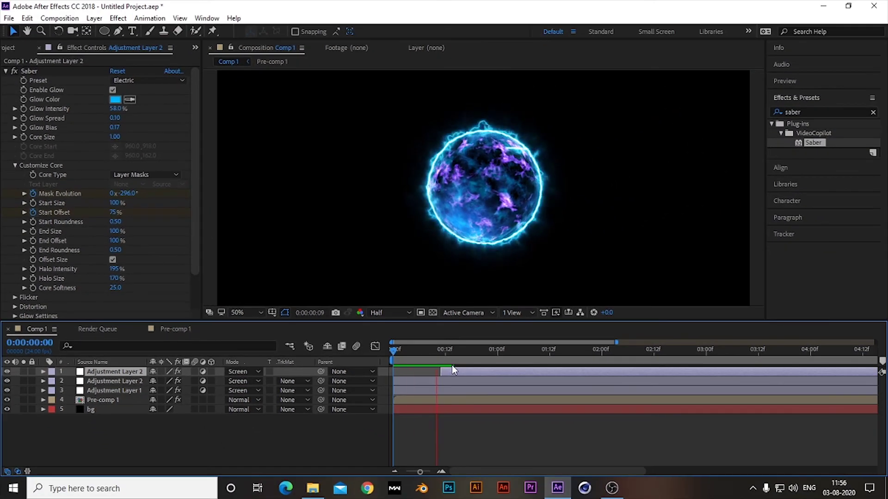
pyautogui.click(114, 100)
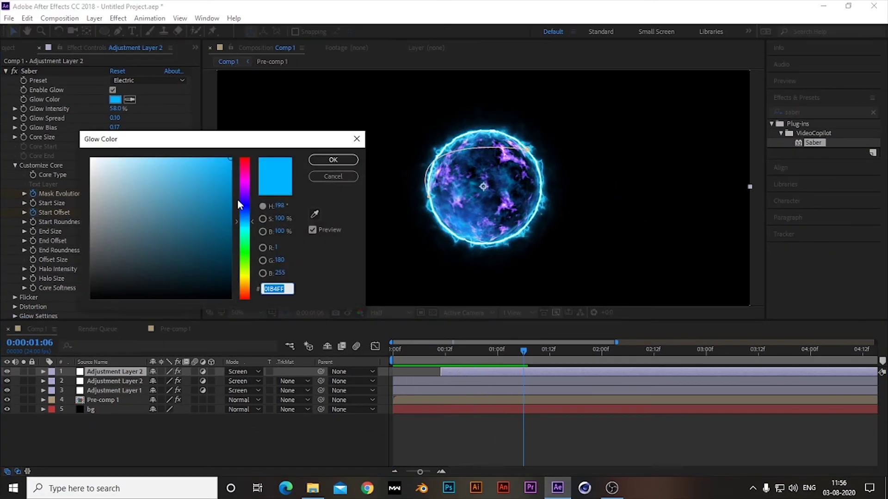
pyautogui.moveTo(240, 199); pyautogui.dragTo(244, 190)
pyautogui.click(342, 185)
pyautogui.click(185, 354)
pyautogui.press('space')
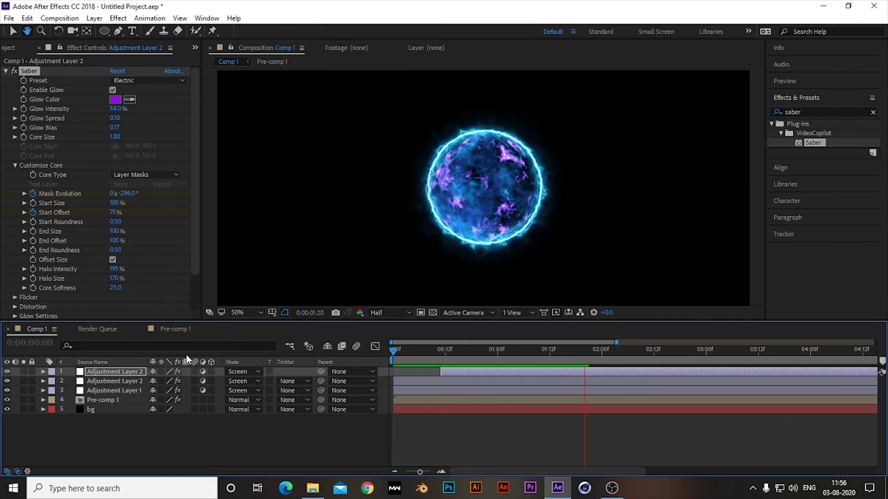
pyautogui.press('space')
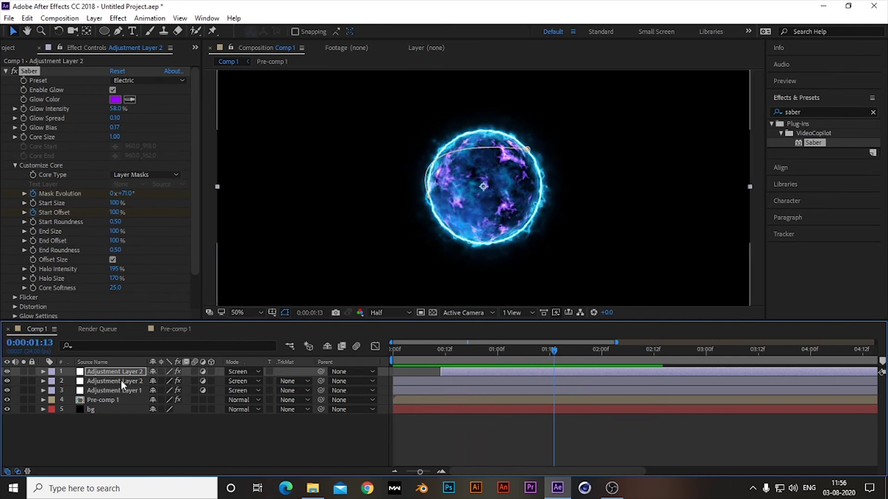
# Duplicate the purple-glow adjustment layer and shift the copy to start at about 0:00:01:00.
pyautogui.hotkey('ctrl', 'd')
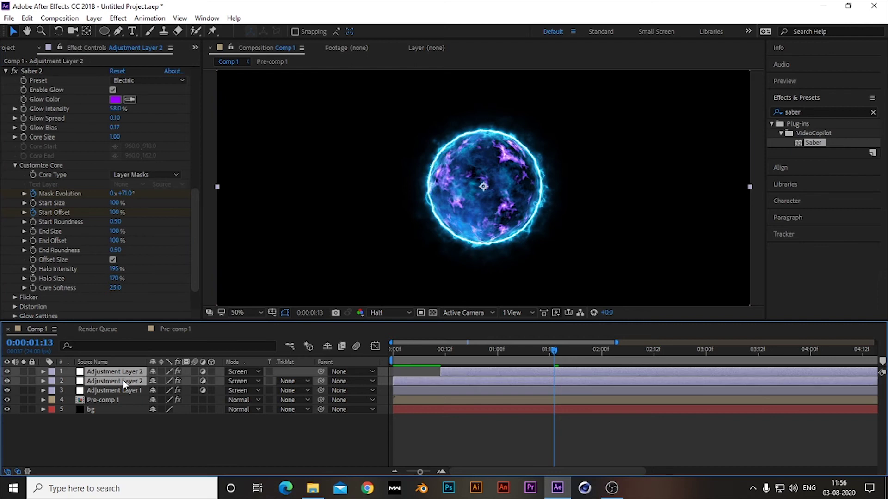
pyautogui.click(124, 373)
pyautogui.hotkey('ctrl', 'd')
pyautogui.moveTo(448, 371); pyautogui.dragTo(504, 371)
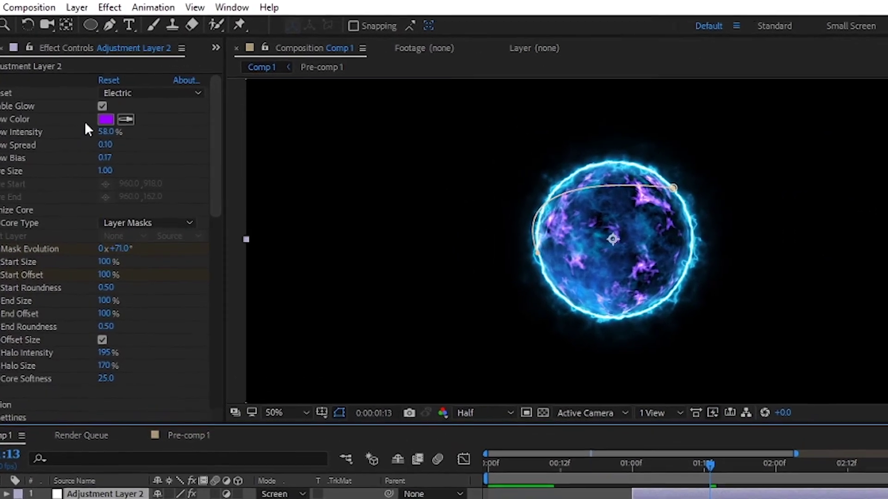
# Add a vertex to the top adjustment layer's mask and reshape it into an S-curve from the sphere's upper right to its bottom edge.
pyautogui.click(109, 24)
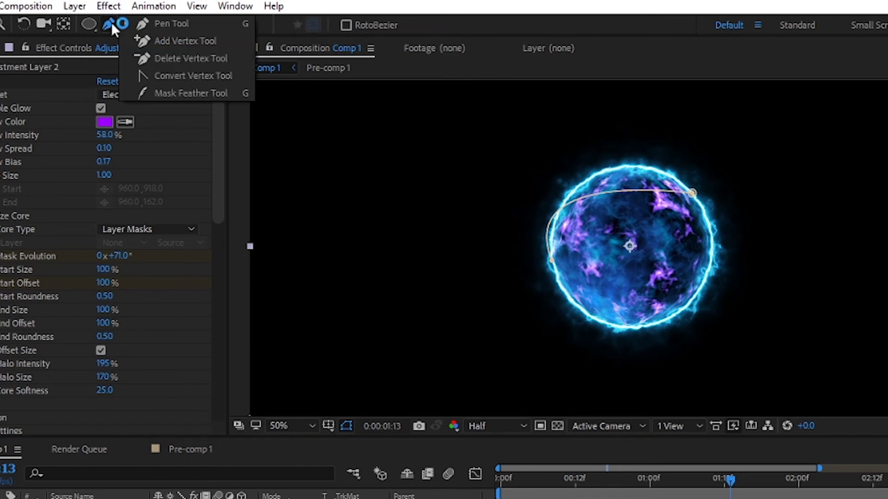
pyautogui.click(144, 37)
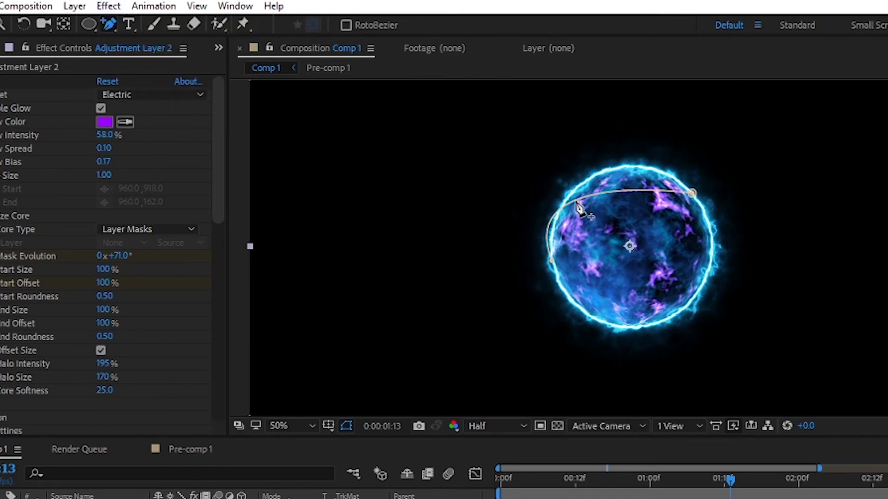
pyautogui.press('v')
pyautogui.moveTo(657, 191); pyautogui.dragTo(689, 284)
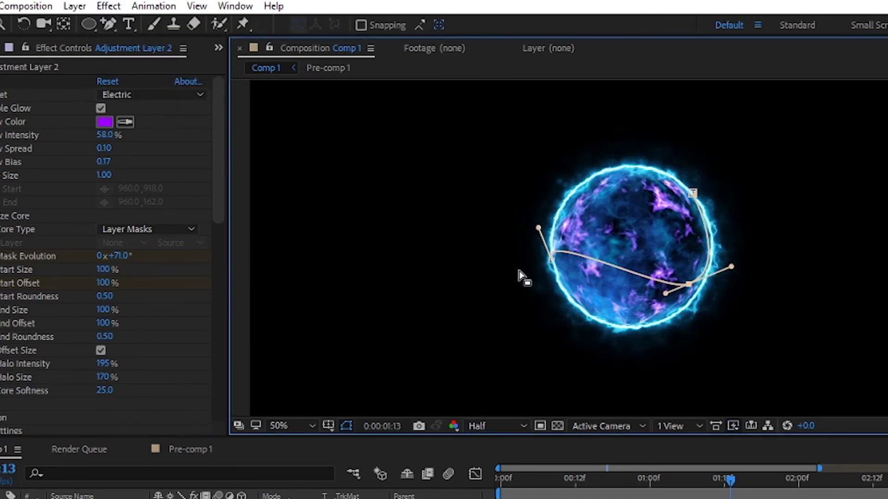
pyautogui.moveTo(552, 254); pyautogui.dragTo(606, 326)
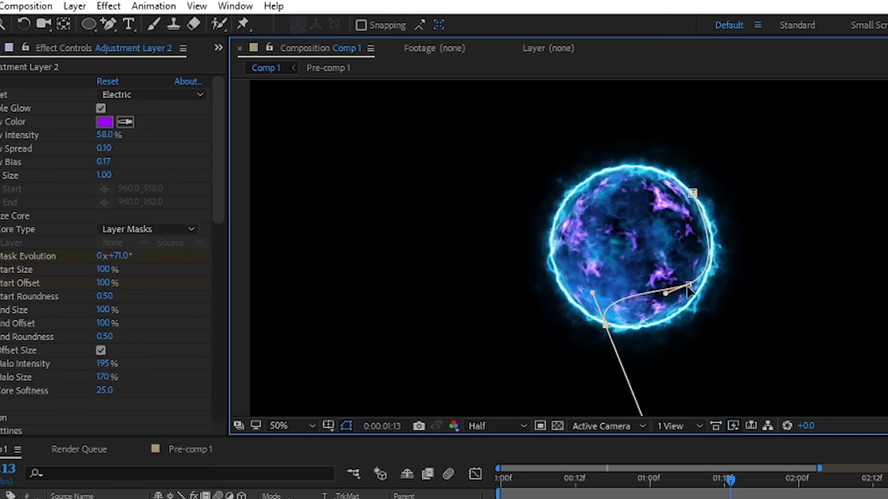
pyautogui.press('space')
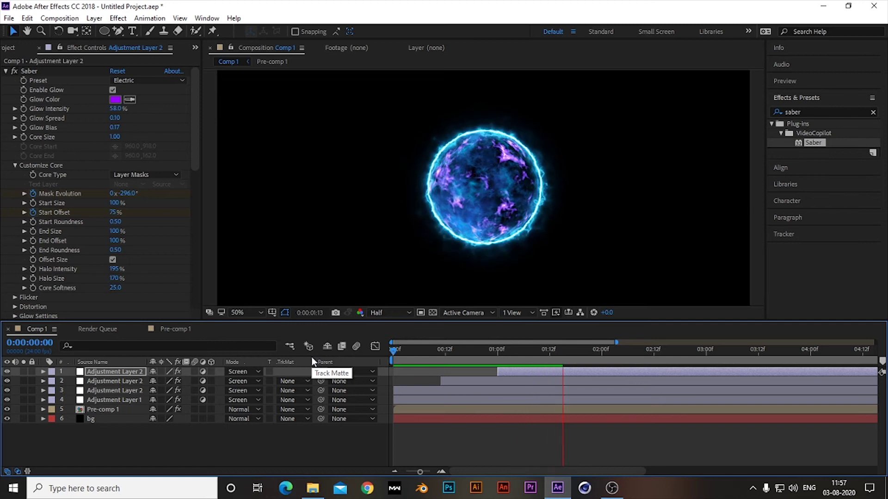
# Change the top adjustment layer's first Saber glow color to blue with a hue of about 240°, and preview the animation.
pyautogui.click(115, 99)
pyautogui.moveTo(254, 191)
pyautogui.mouseDown()
pyautogui.moveTo(253, 226)
pyautogui.moveTo(254, 204)
pyautogui.mouseUp()
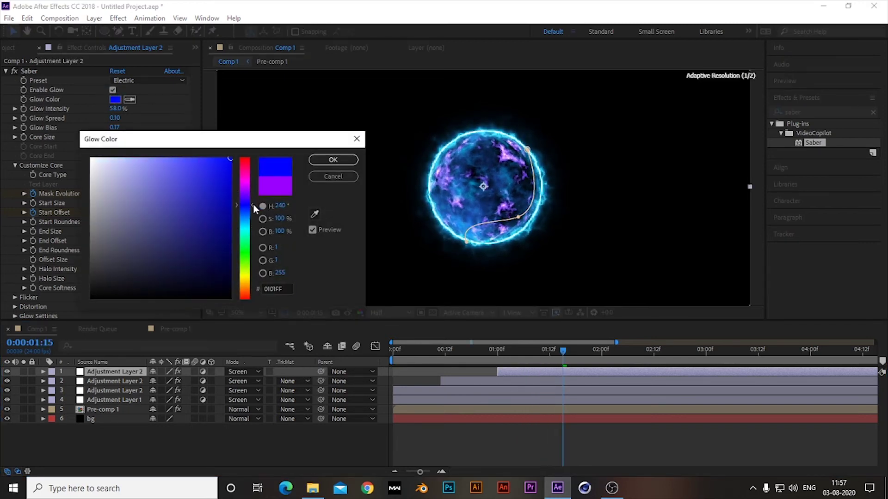
pyautogui.press('Return')
pyautogui.press('space')
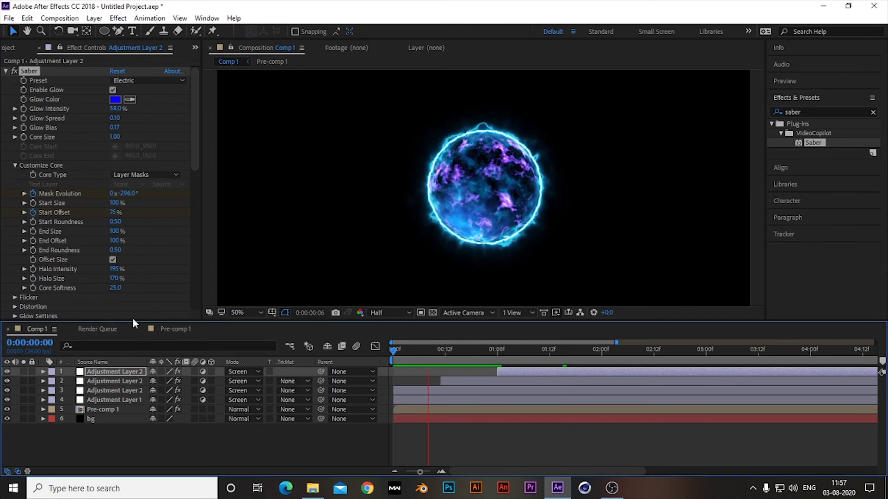
pyautogui.press('space')
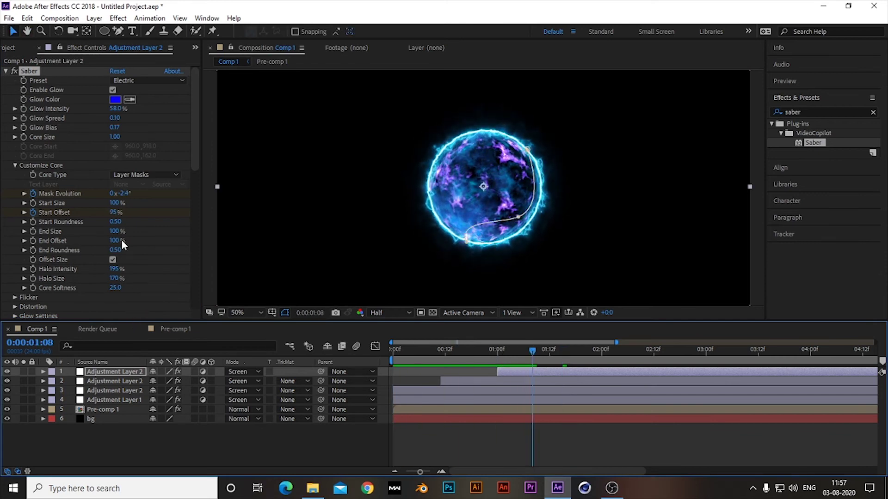
# Delete the duplicate Saber 2 effect from the top adjustment layer.
pyautogui.scroll(-6, 135, 231)
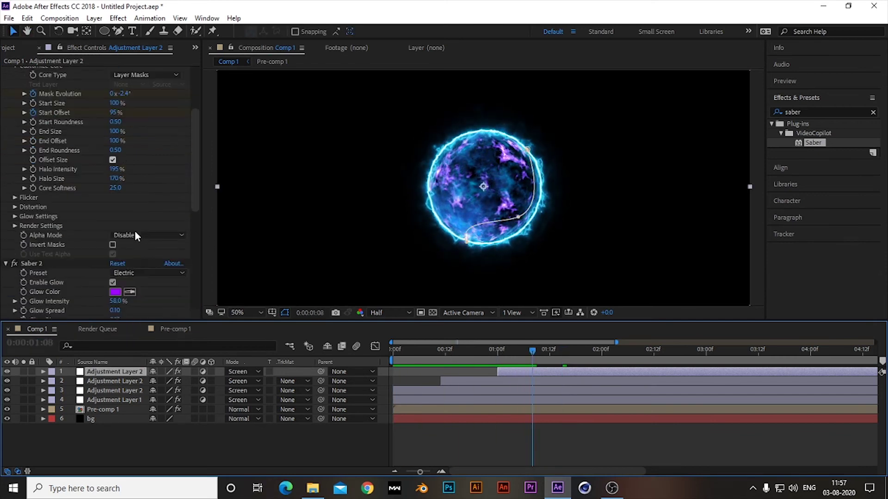
pyautogui.click(76, 164)
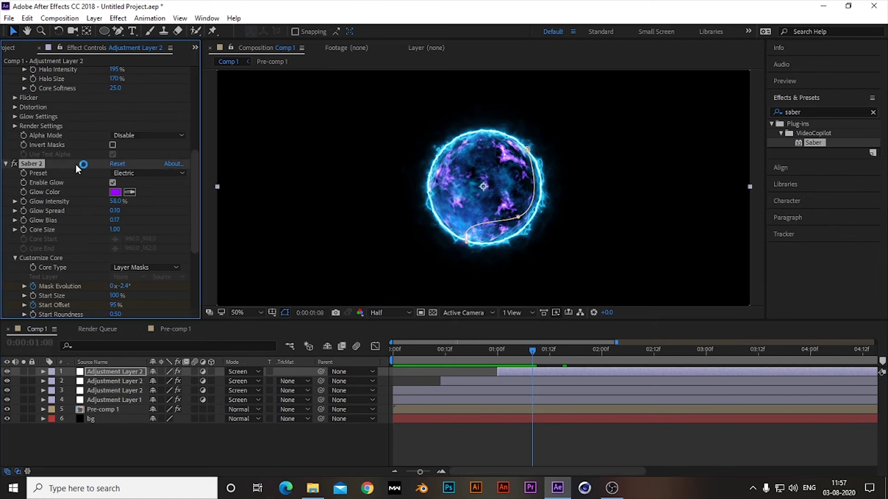
pyautogui.scroll(-6, 76, 165)
pyautogui.click(271, 366)
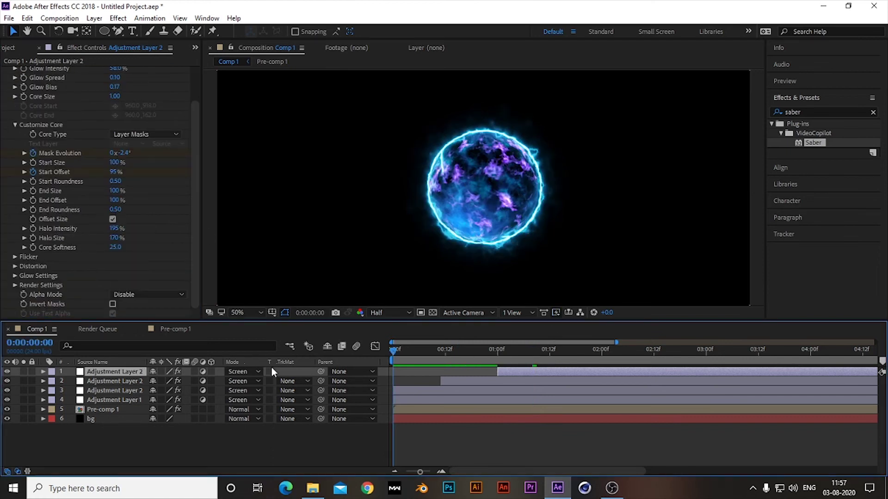
# Preview the staggered electric arcs in Comp 1 from the beginning.
pyautogui.press('Home')
pyautogui.press('space')
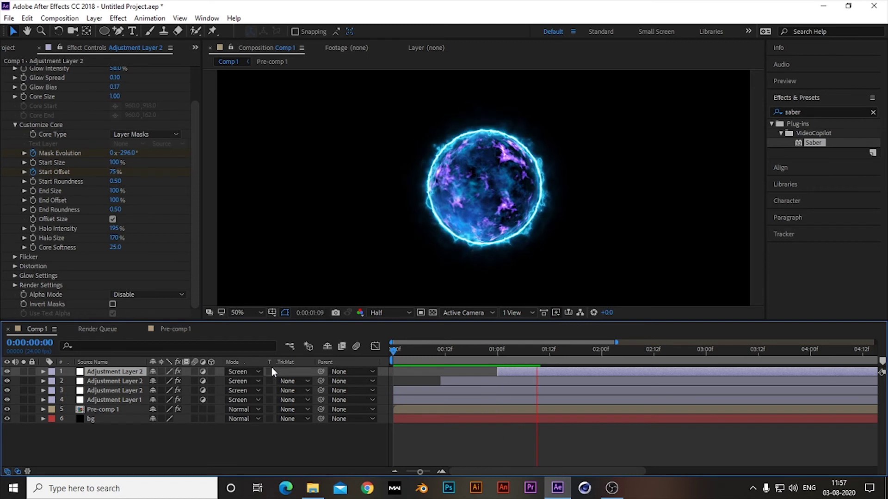
pyautogui.press('space')
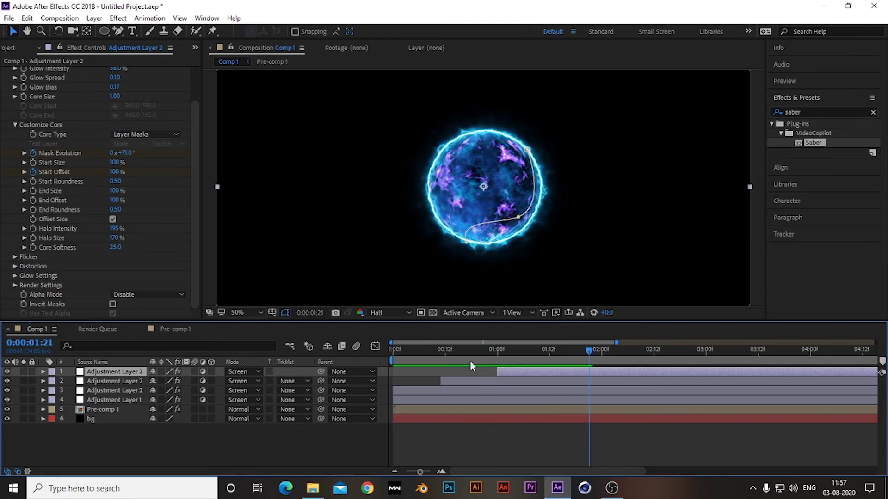
pyautogui.press('Home')
pyautogui.press('space')
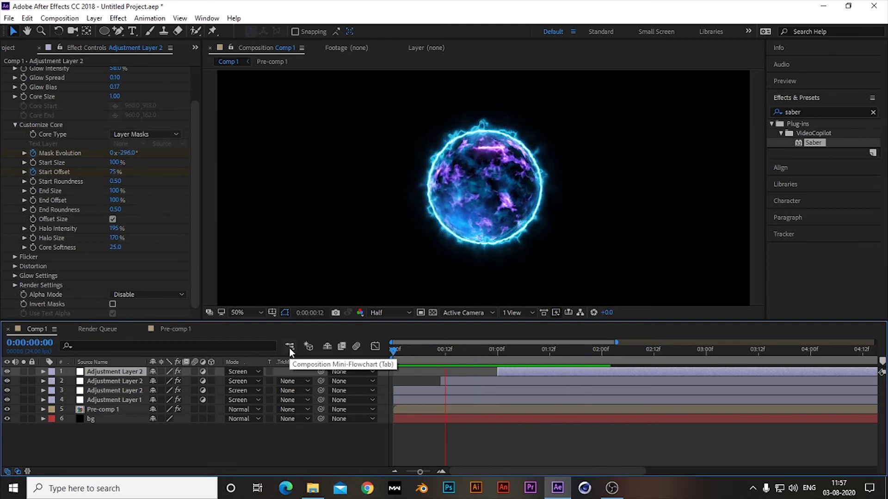
# Duplicate the arc adjustment layers to add two copies, starting at about 0:00:01:11 and 0:00:02:00.
pyautogui.hotkey('ctrl', 'd')
pyautogui.hotkey('alt', '[')
pyautogui.hotkey('ctrl', 'd')
pyautogui.hotkey('alt', '[')
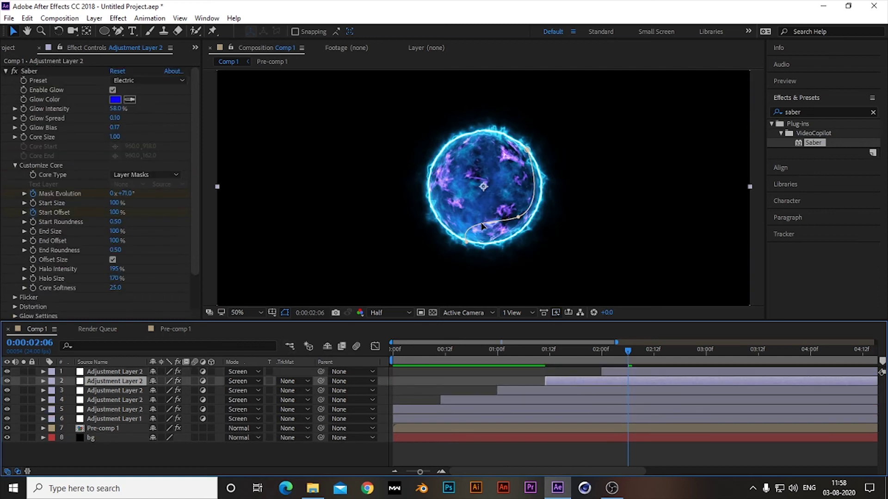
# Reshape the topmost adjustment layer's mask at 0:00:02:03 into an arc across the sphere's lower right, and save the project as electric energy ball.
pyautogui.press('pageup')
pyautogui.press('pageup')
pyautogui.press('pageup')
pyautogui.click(541, 197)
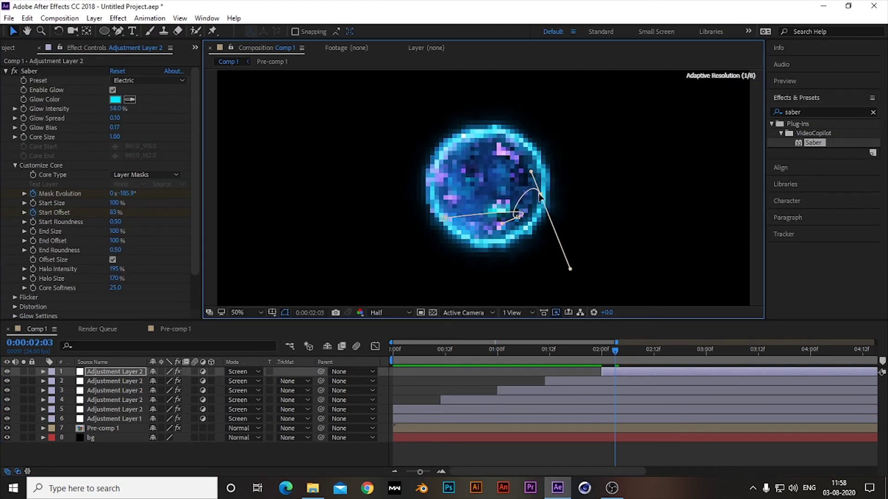
pyautogui.hotkey('ctrl', 's')
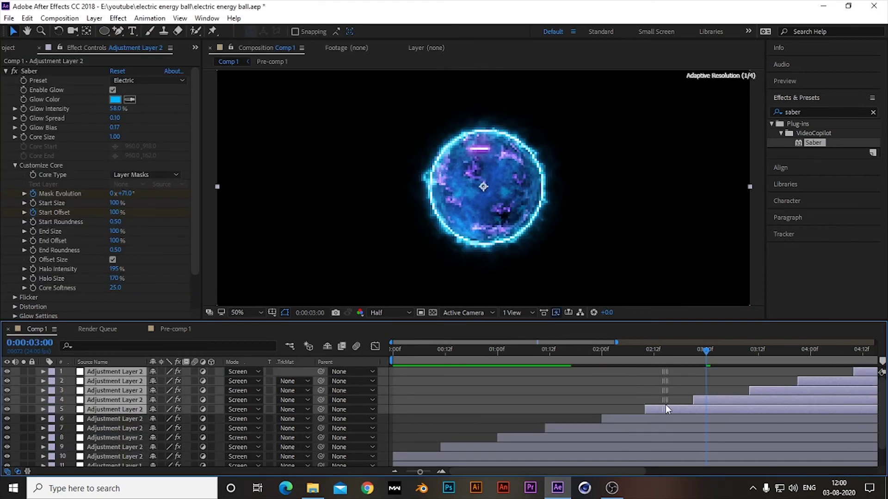
# Shift the five topmost adjustment layers to start from about 0:00:02:12 onward, and reshape layer 5's mask into an arc from the sphere's top to its bottom.
pyautogui.click(664, 407)
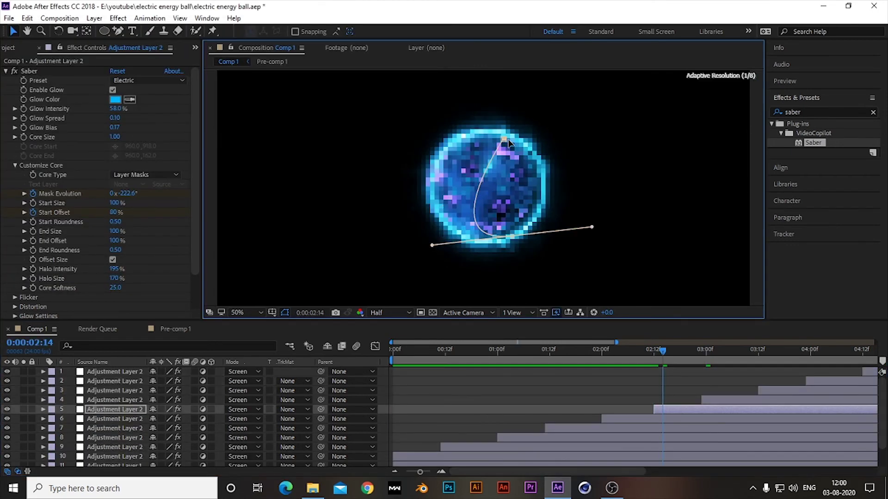
pyautogui.press('pagedown')
pyautogui.press('pagedown')
pyautogui.press('pagedown')
pyautogui.press('pagedown')
pyautogui.press('pagedown')
pyautogui.press('pagedown')
pyautogui.press('pagedown')
pyautogui.press('pagedown')
pyautogui.press('pagedown')
pyautogui.press('pagedown')
pyautogui.press('pagedown')
pyautogui.press('pagedown')
pyautogui.press('pagedown')
pyautogui.press('pagedown')
pyautogui.press('pagedown')
pyautogui.press('pagedown')
pyautogui.press('pagedown')
pyautogui.press('pagedown')
pyautogui.press('pagedown')
pyautogui.press('pagedown')
# Reshape layer 2's mask into an arc from the sphere's upper middle toward its right edge.
pyautogui.click(781, 391)
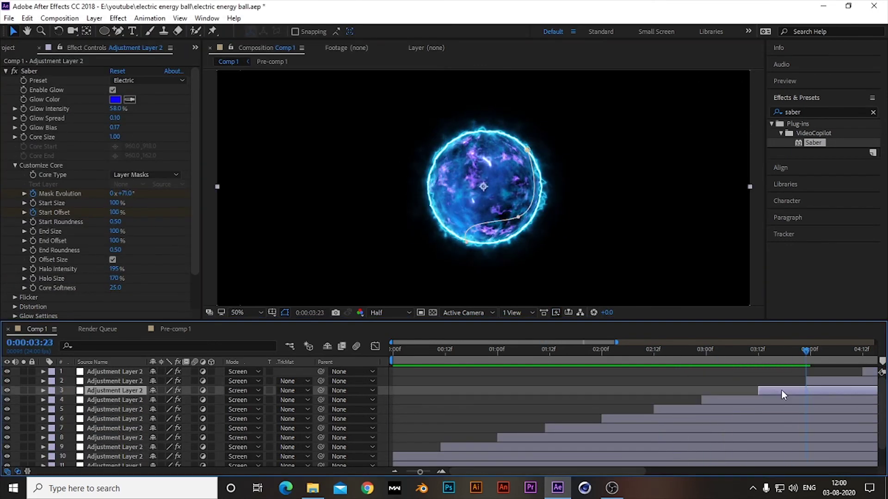
pyautogui.click(814, 381)
pyautogui.moveTo(805, 352); pyautogui.dragTo(569, 370)
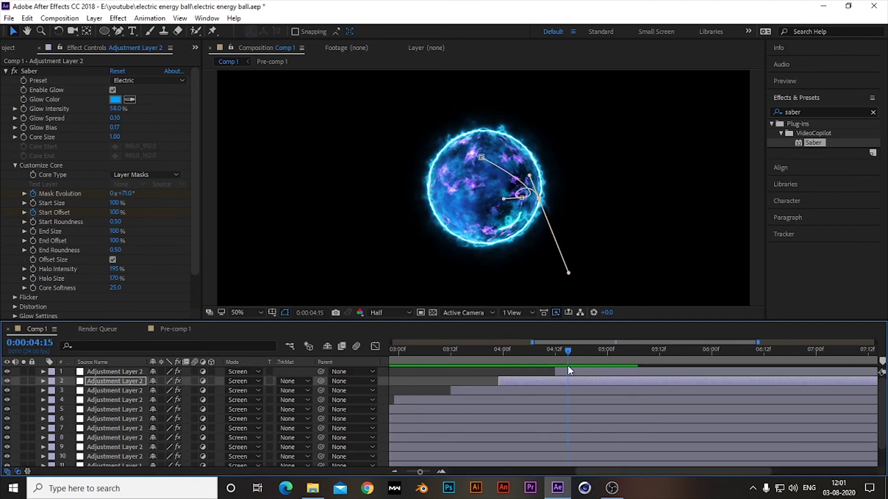
# Select the topmost adjustment layer, show the full composition duration, and end the work area at about 0:00:06:00.
pyautogui.click(569, 371)
pyautogui.press(';')
pyautogui.click(680, 353)
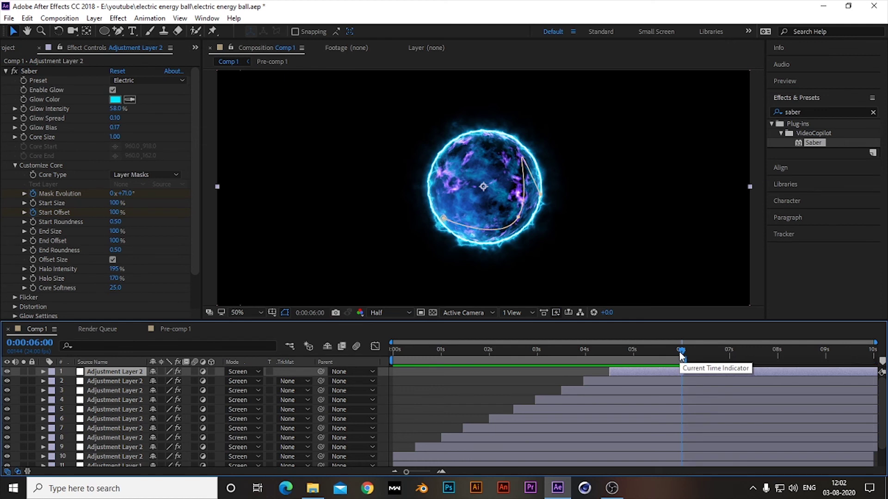
# Preview the complete energy ball animation through the work area.
pyautogui.press('Home')
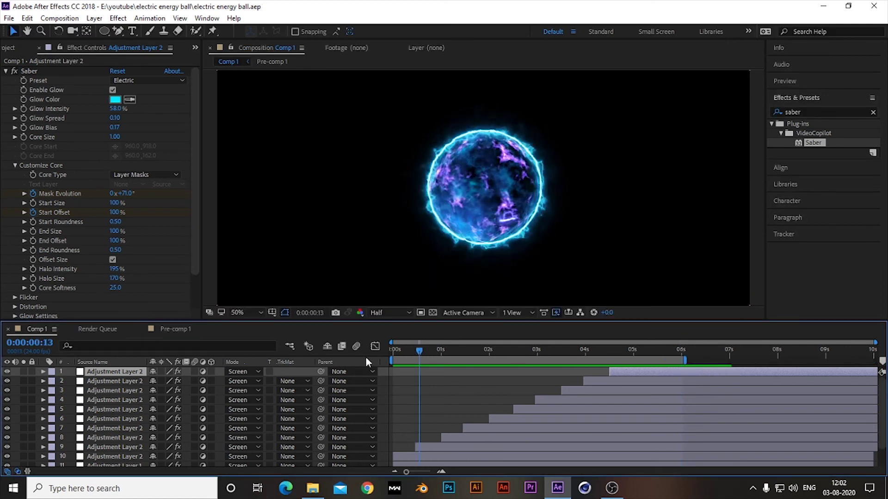
pyautogui.press('space')
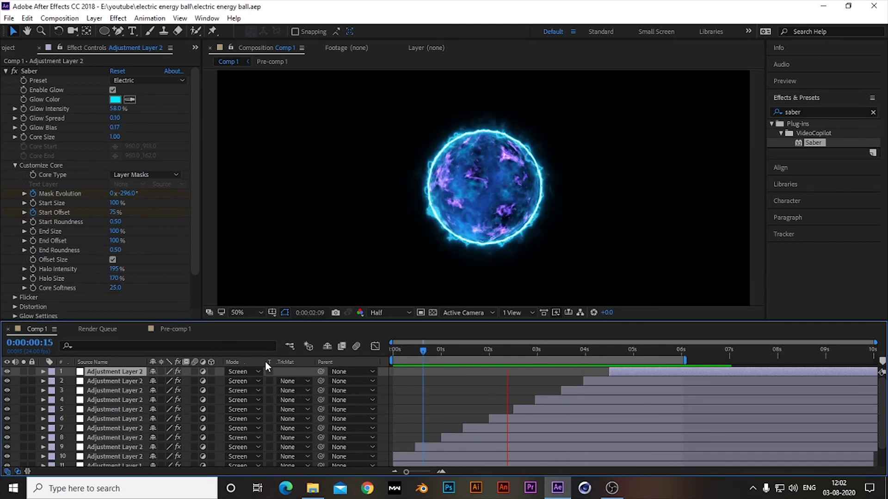
pyautogui.press('space')
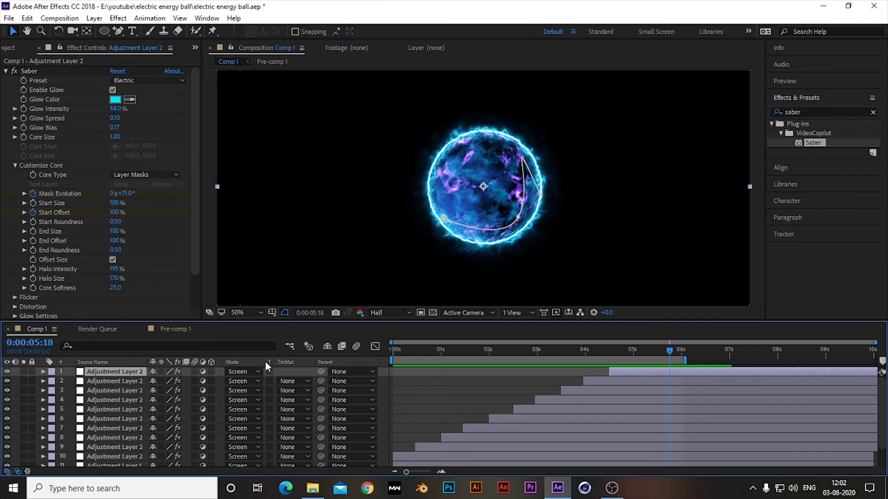
# Send Comp 1 to the Adobe Media Encoder queue for export.
pyautogui.hotkey('ctrl', 'm')
pyautogui.click(682, 362)
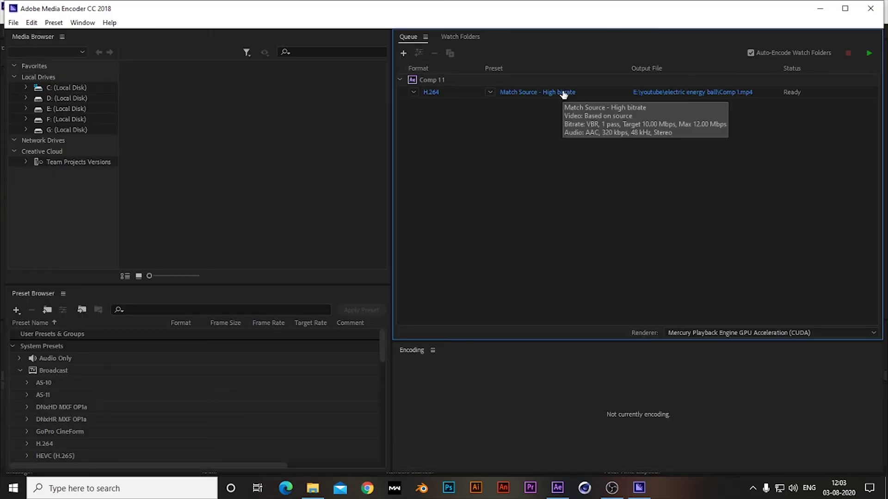
# Set the H.264 export's target bitrate to 20.67 Mbps and its maximum bitrate to 25.05 Mbps.
pyautogui.click(549, 94)
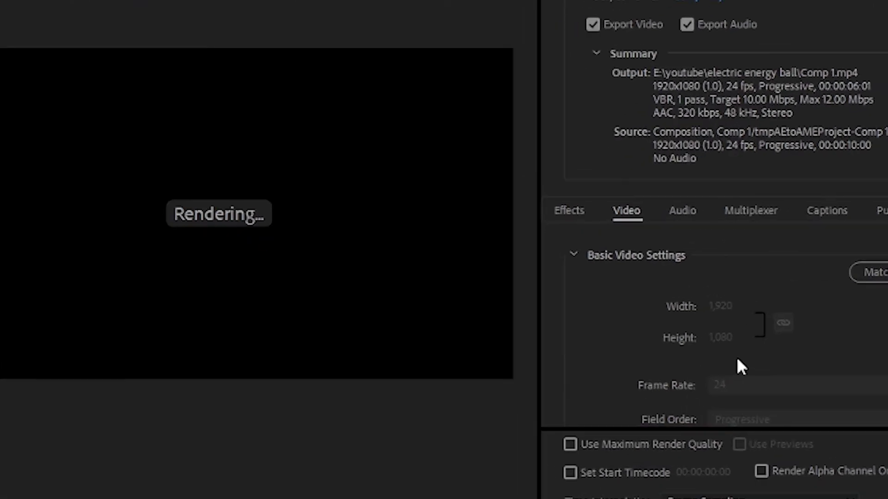
pyautogui.scroll(-10, 744, 323)
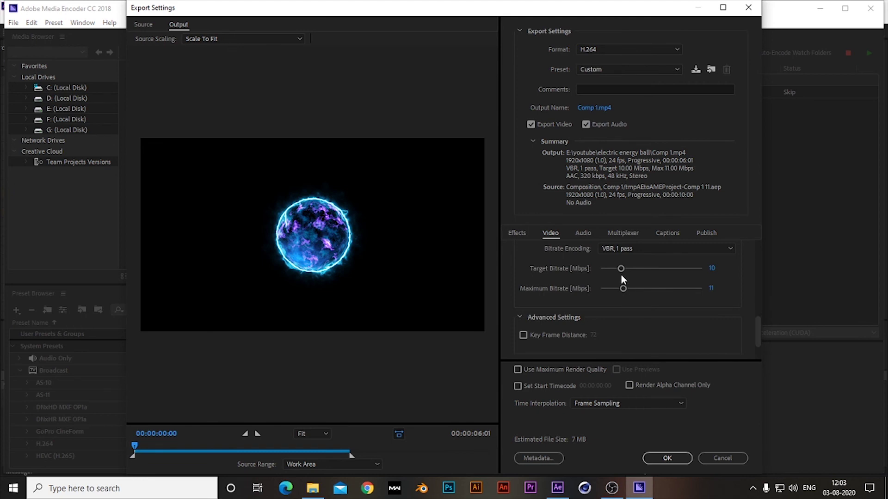
pyautogui.moveTo(620, 269); pyautogui.dragTo(652, 289)
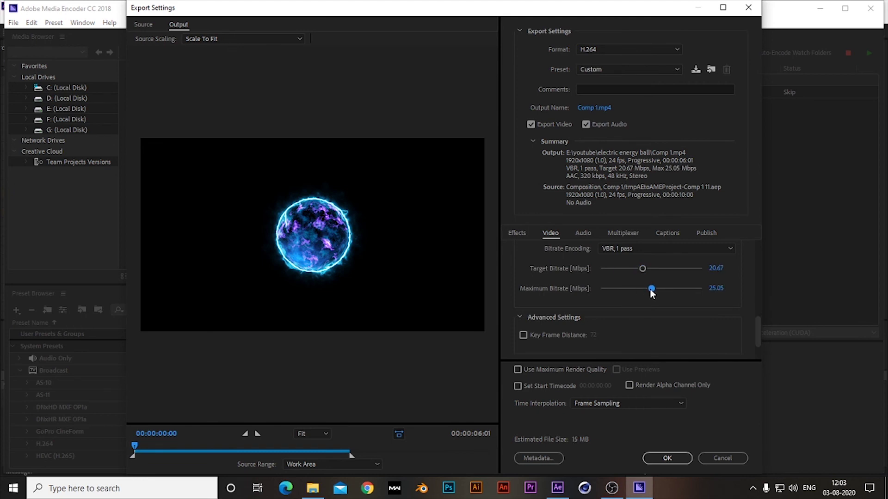
# Name the output file electric energy ball in the electric energy ball folder, and start encoding the queue.
pyautogui.click(597, 108)
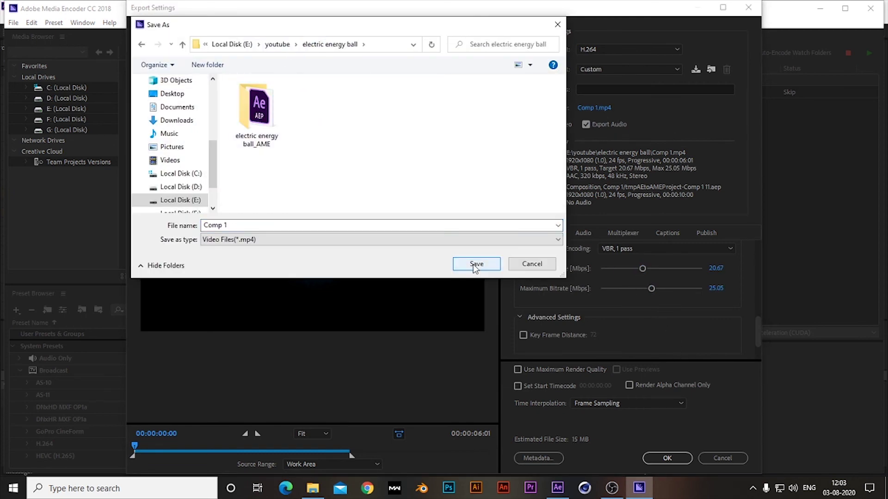
pyautogui.write('electric energy bal')
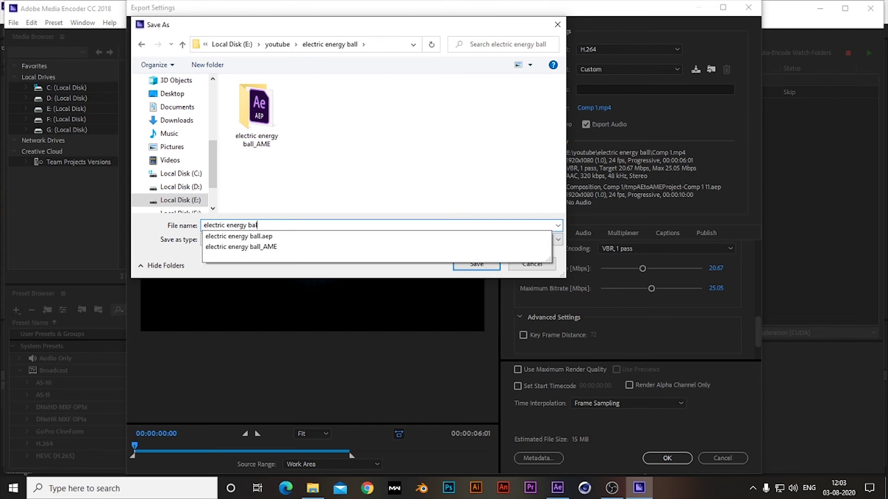
pyautogui.write('l')
pyautogui.press('Return')
pyautogui.click(665, 457)
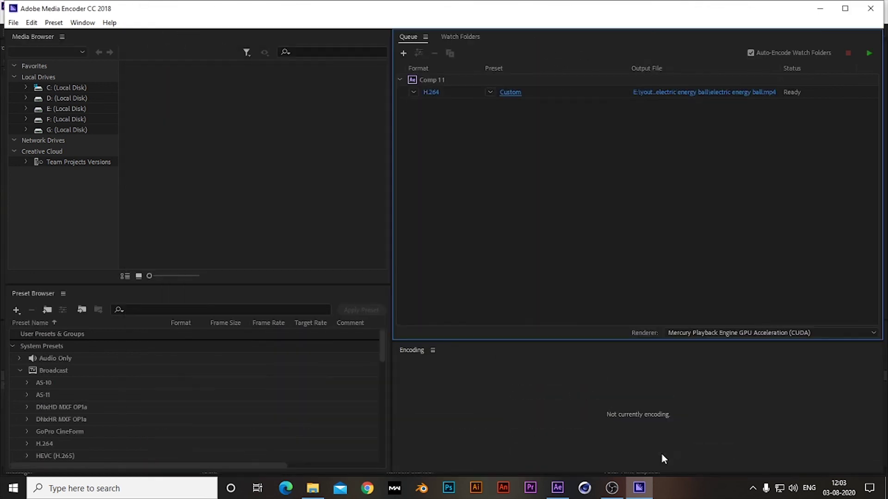
pyautogui.click(870, 54)
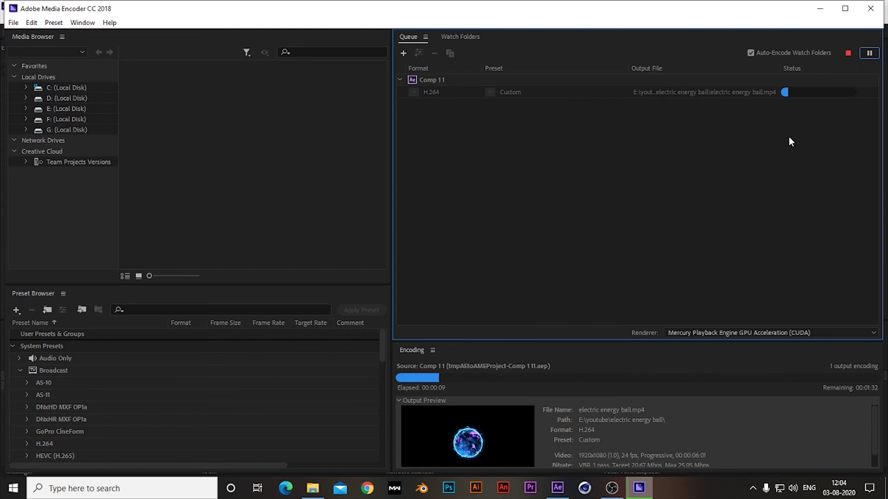